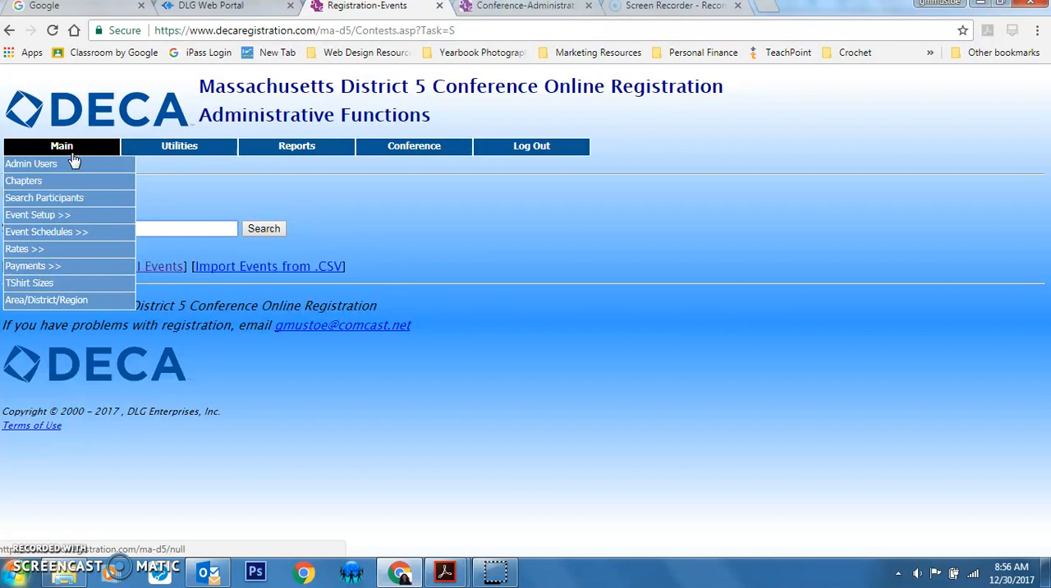
View the administration users page and list all events in the event setup
left_click(66, 163)
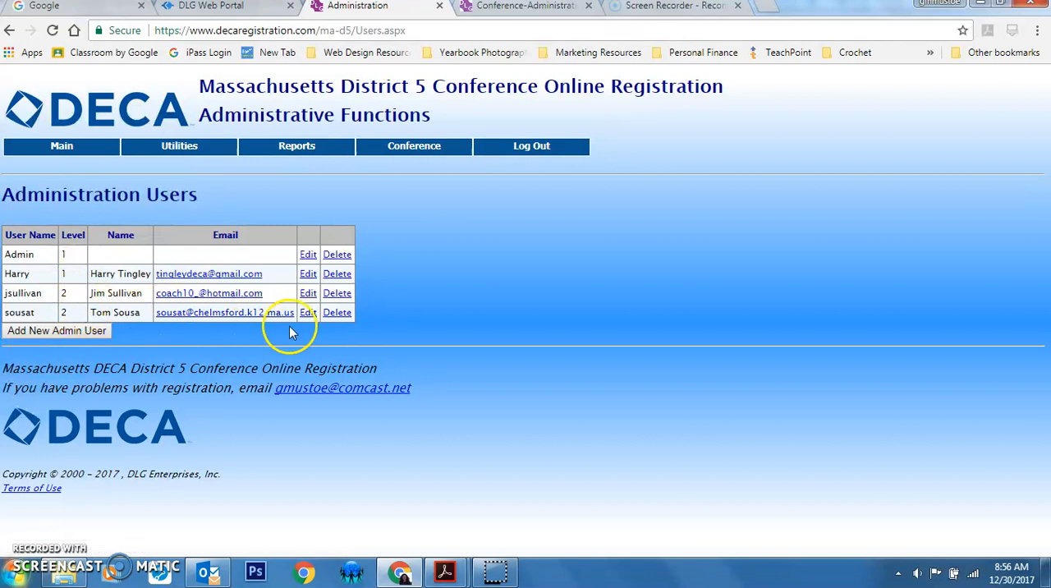
mouse_move(61, 156)
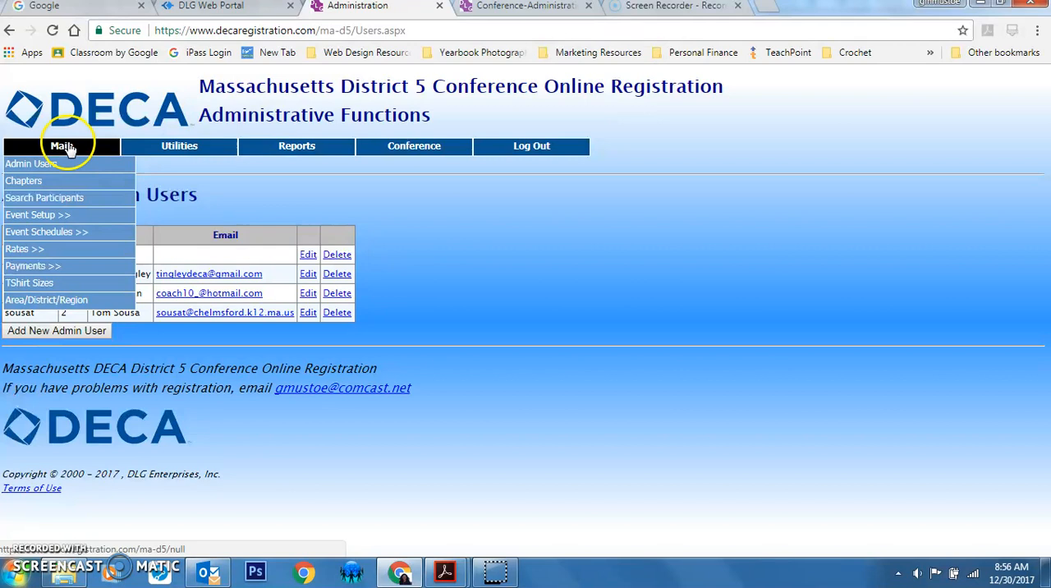
mouse_move(113, 215)
left_click(144, 222)
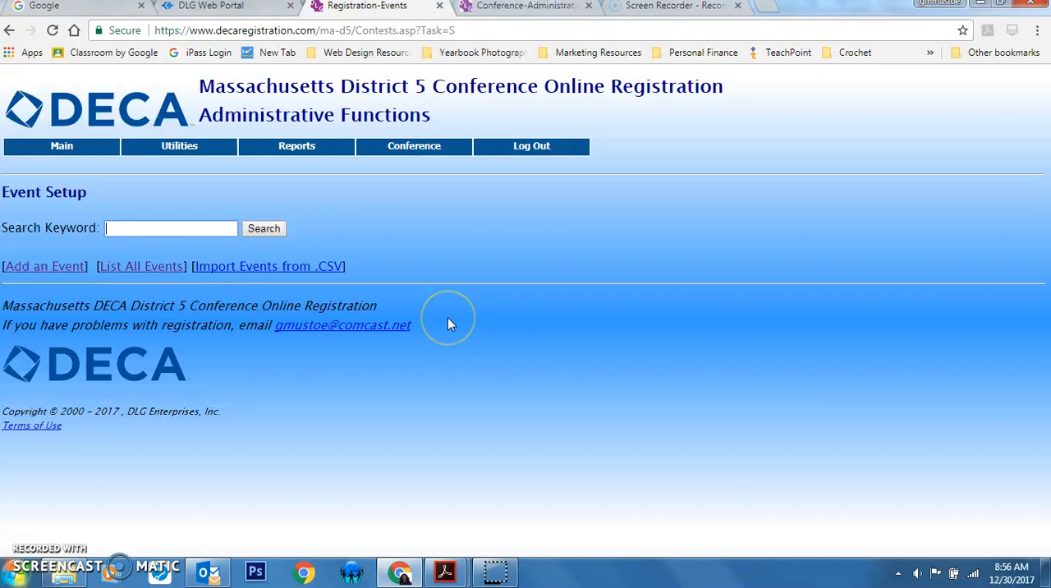
left_click(153, 268)
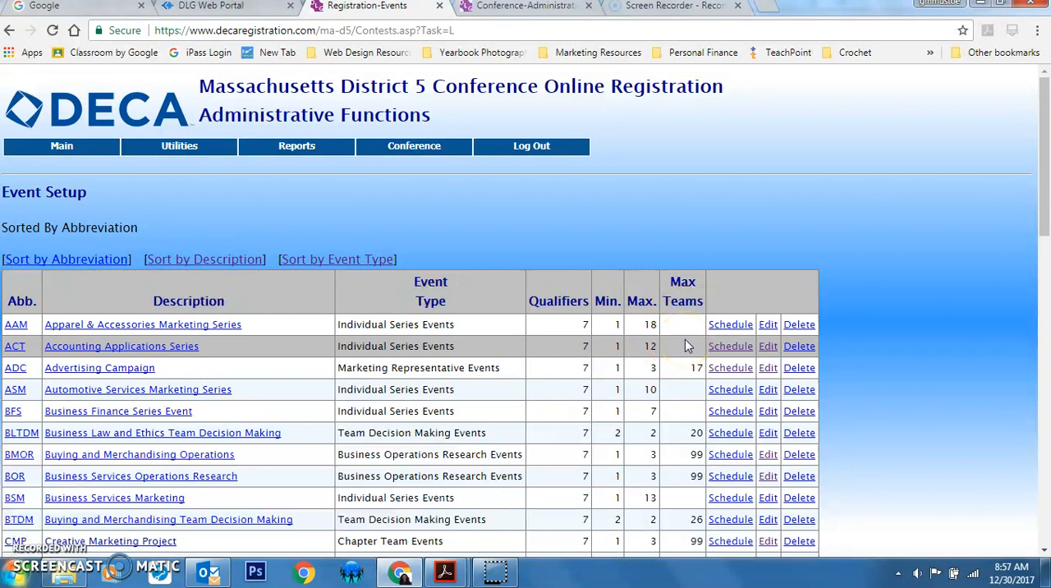
Open the Accounting Applications Series (ACT) event for editing and check its prep, travel, present and judge times
left_click(769, 349)
scroll(770, 352, "down", 4)
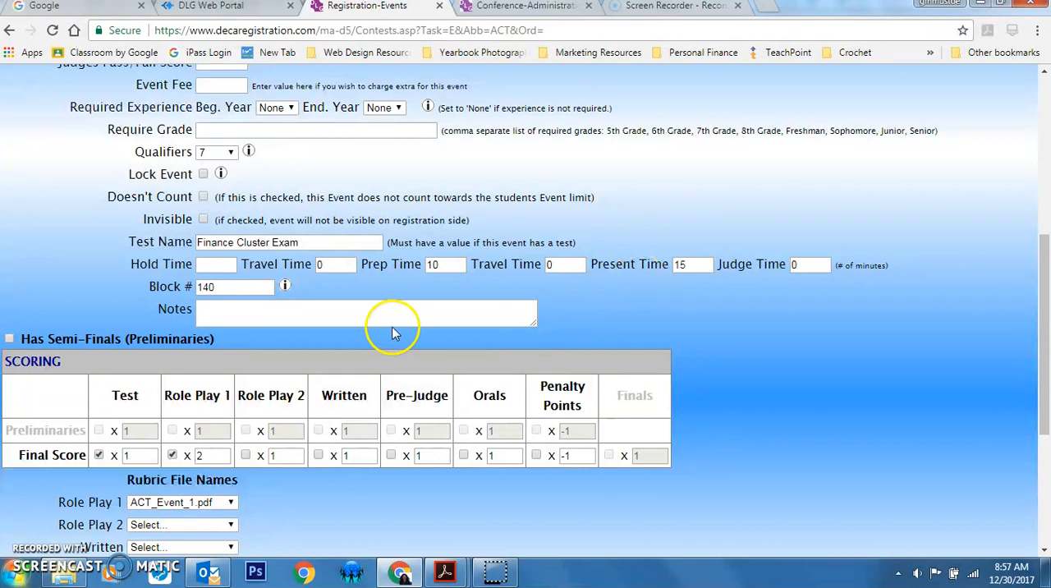
left_click_drag(435, 264, 404, 271)
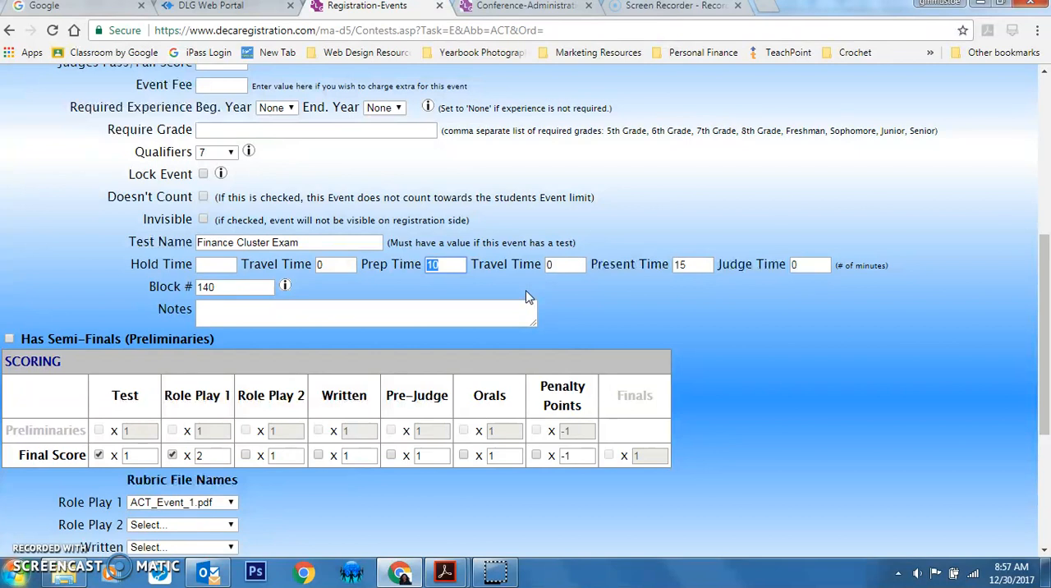
left_click_drag(571, 264, 546, 265)
key("Tab")
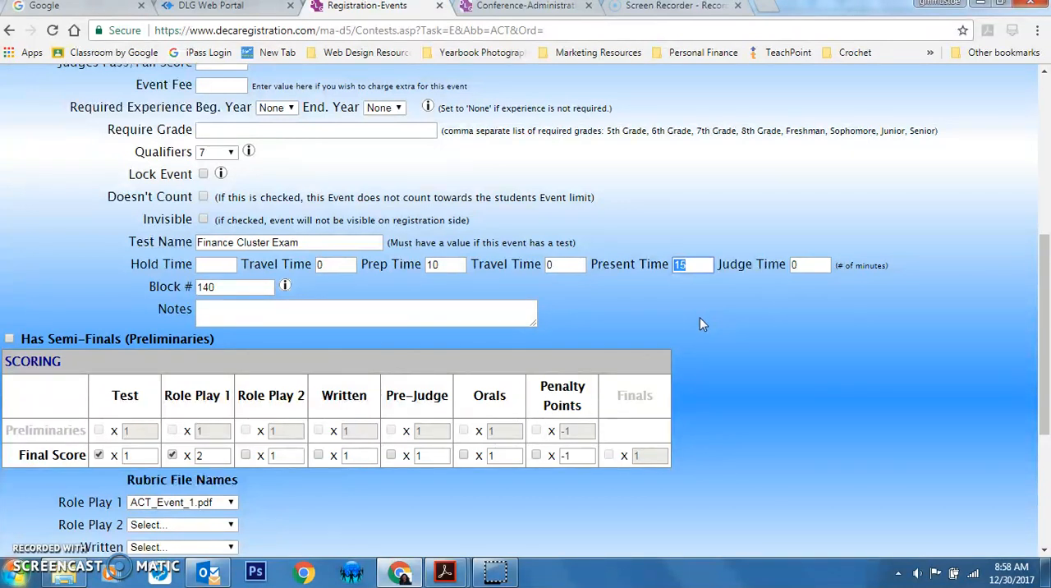
double_click(801, 265)
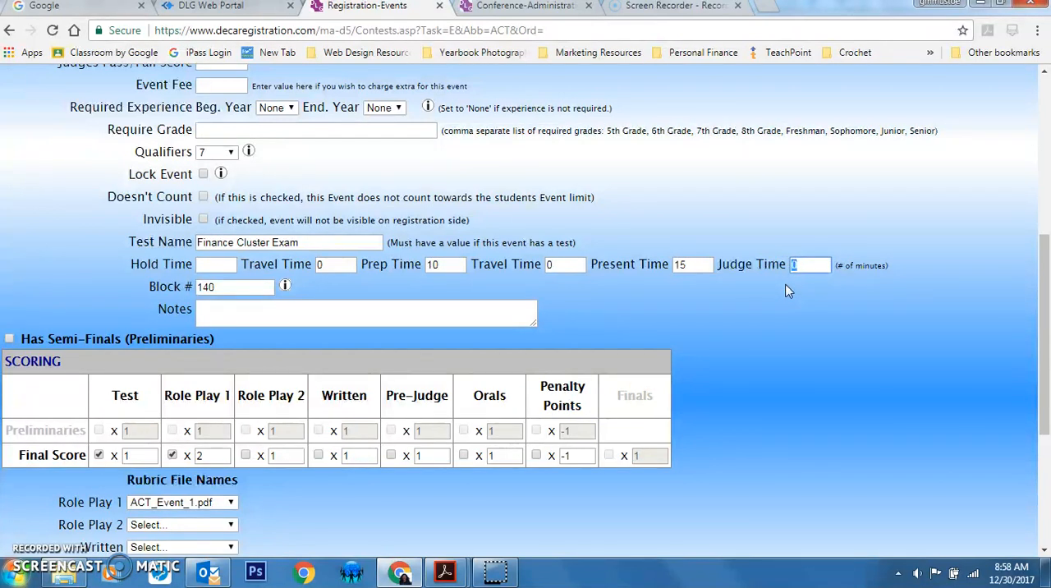
left_click(957, 278)
left_click(866, 422)
Review the ACT event's scoring and rubric settings and save the event setup
scroll(512, 516, "down", 3)
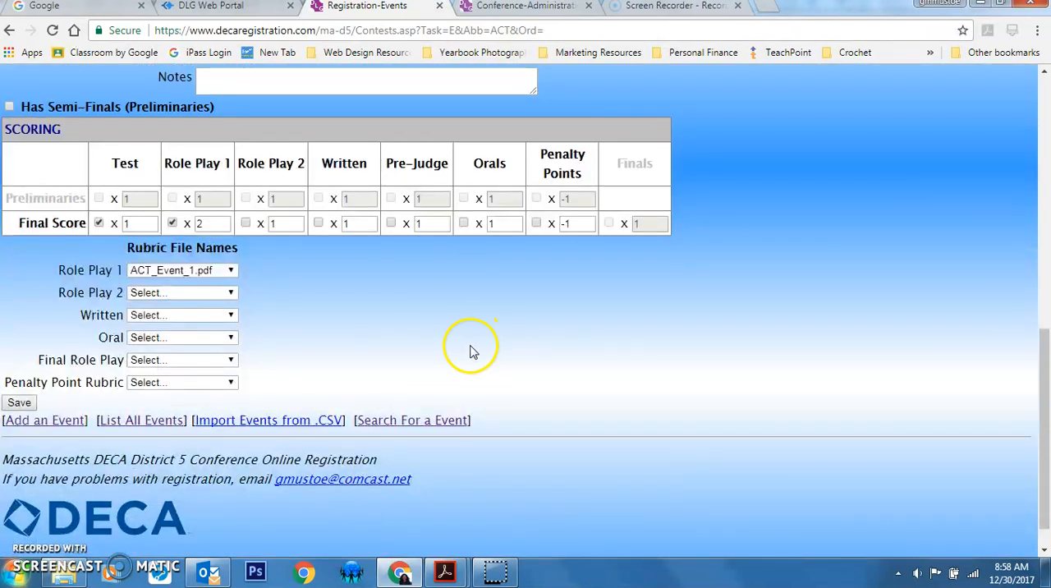
scroll(473, 349, "down", 1)
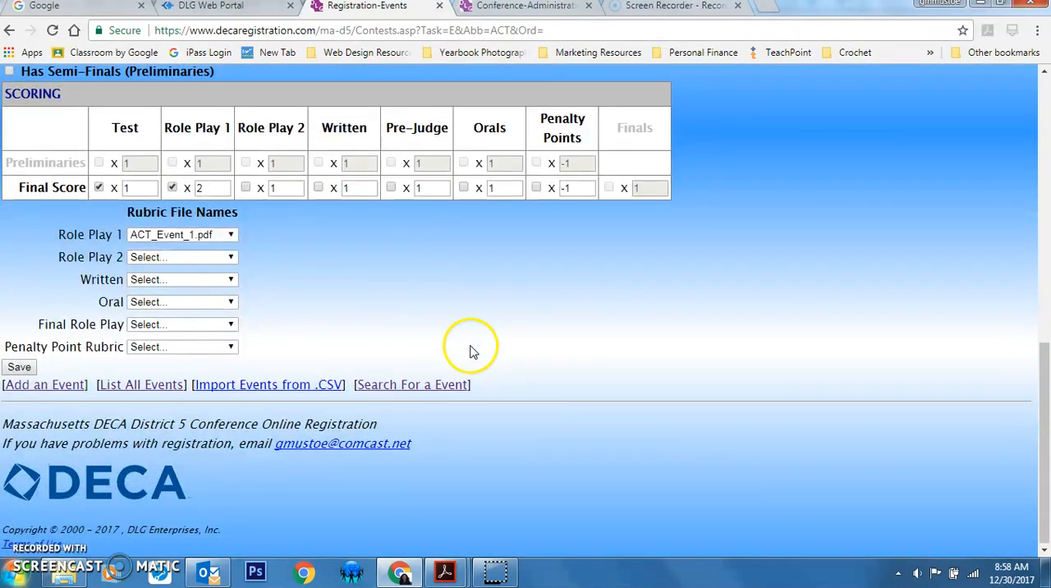
left_click(20, 368)
Open the event rooms list and look through the rooms available for scheduling
mouse_move(33, 155)
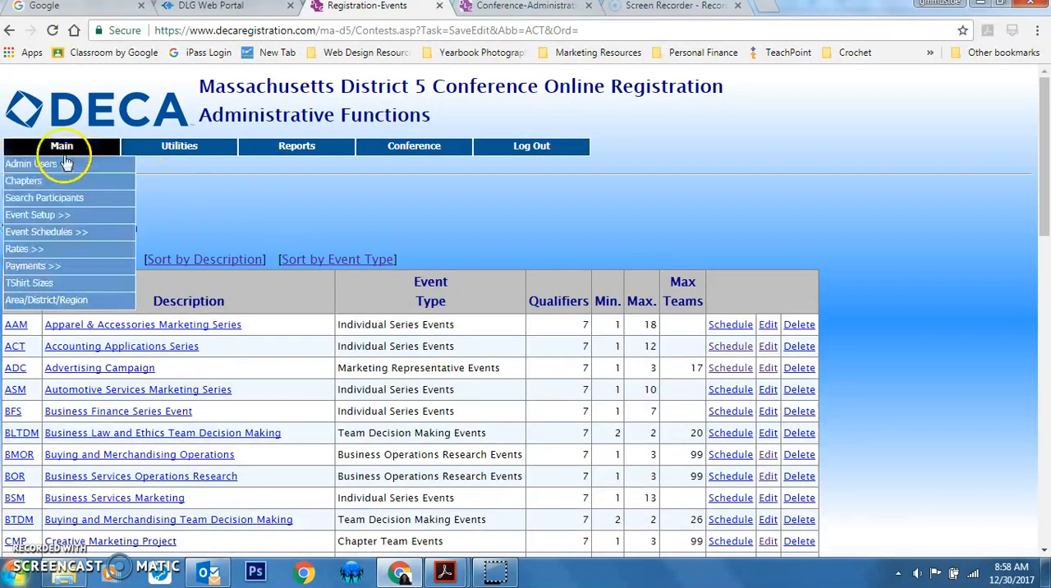
mouse_move(57, 214)
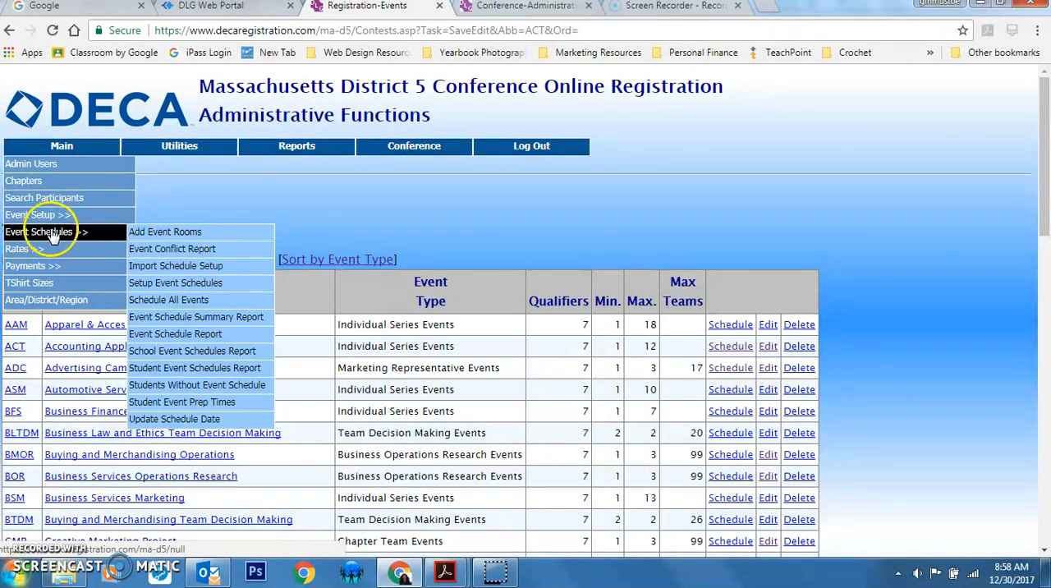
left_click(136, 233)
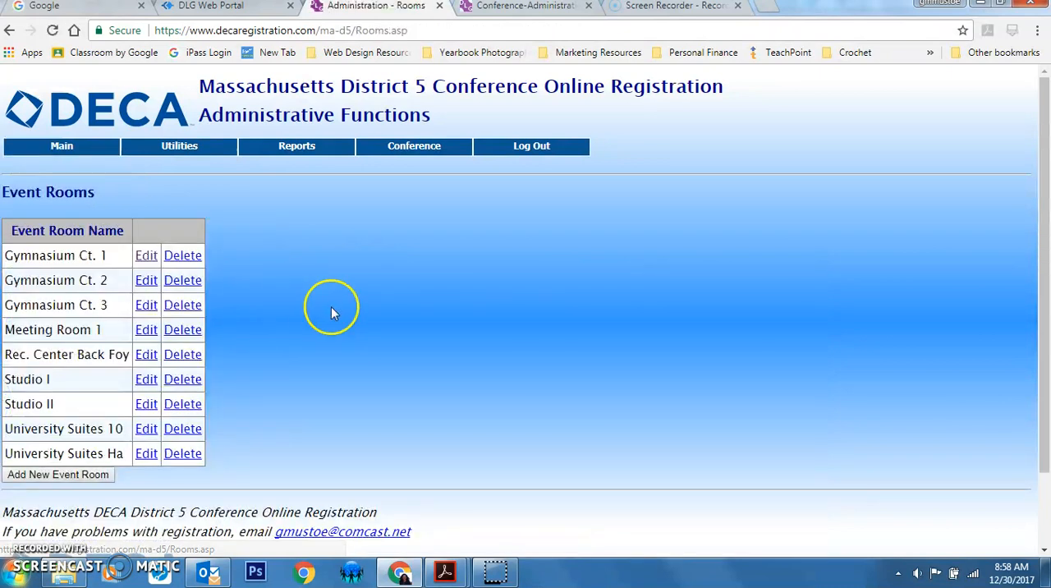
scroll(337, 321, "down", 2)
scroll(345, 326, "up", 2)
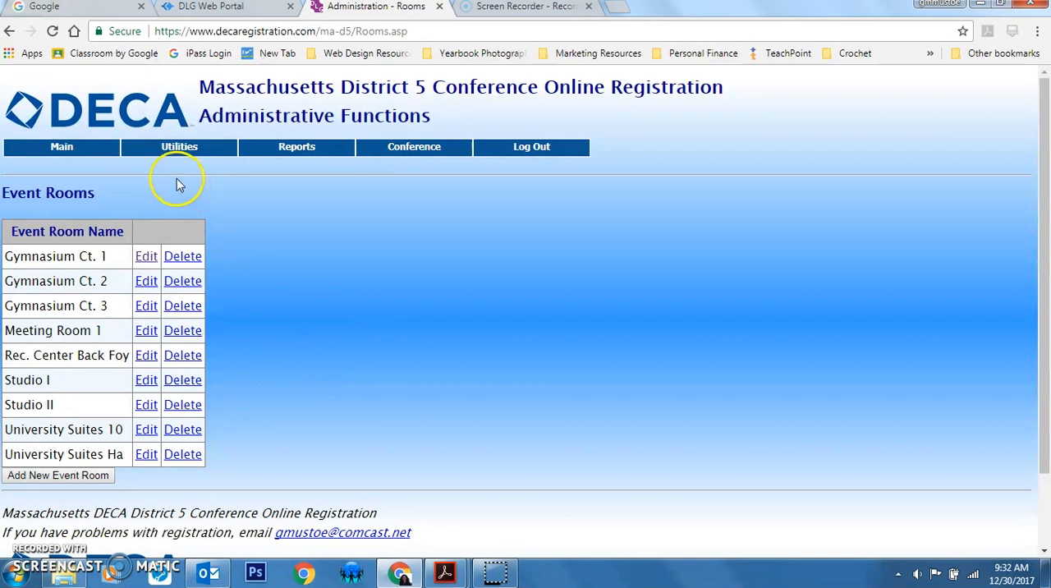
Open the event schedule setup for the ACT - Accounting Applications Series event
mouse_move(82, 152)
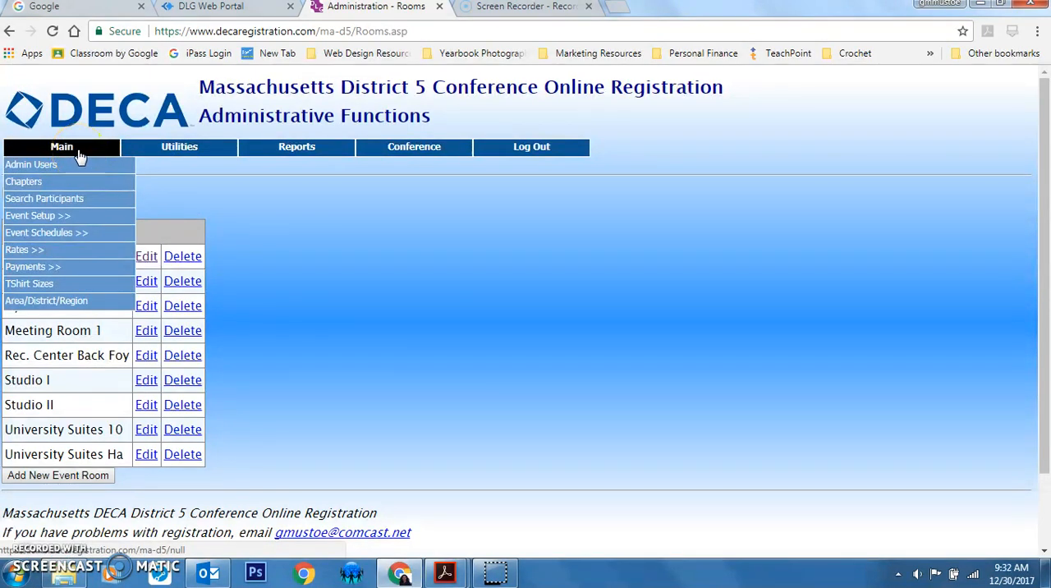
mouse_move(90, 233)
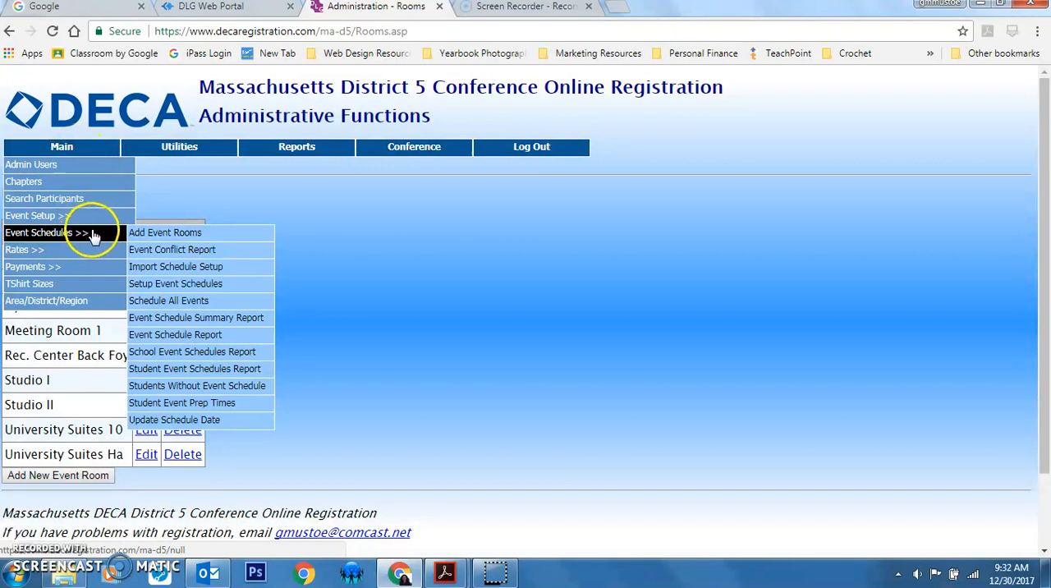
left_click(217, 287)
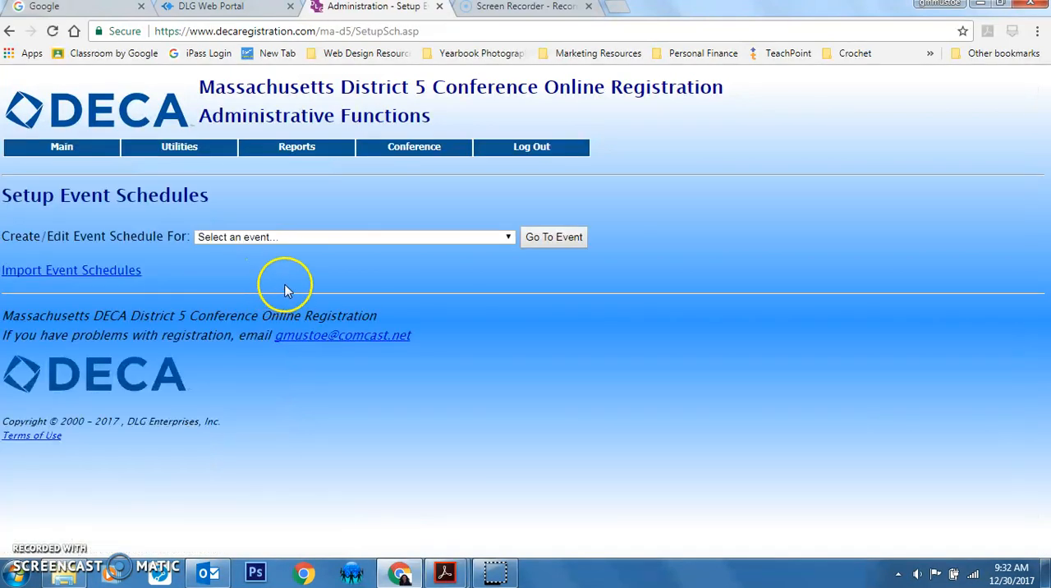
left_click(312, 236)
left_click(325, 264)
left_click(557, 238)
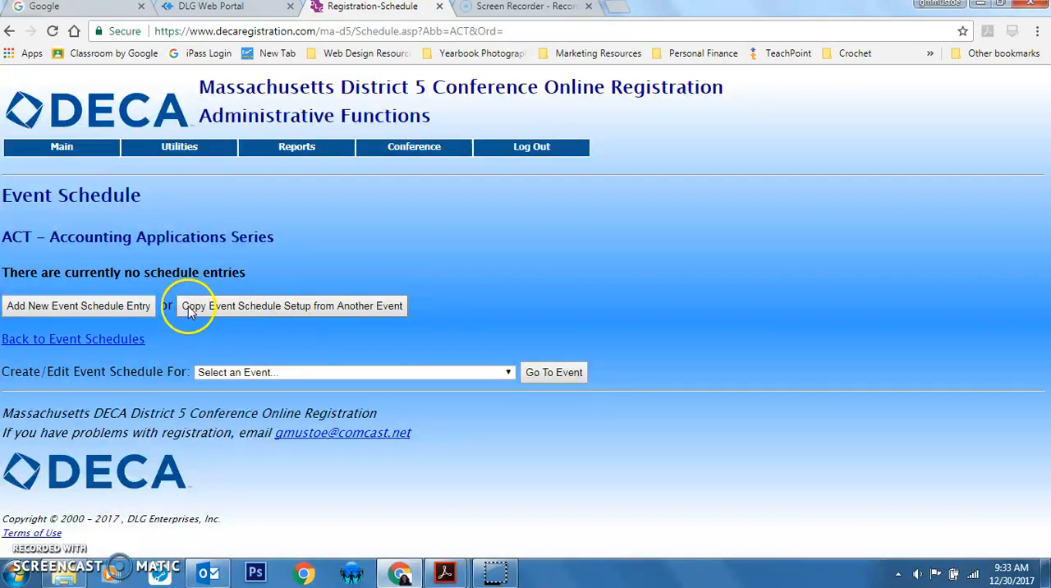
Start a new event schedule entry for ACT with the description Role Play and the date 01/09/2018
left_click(82, 308)
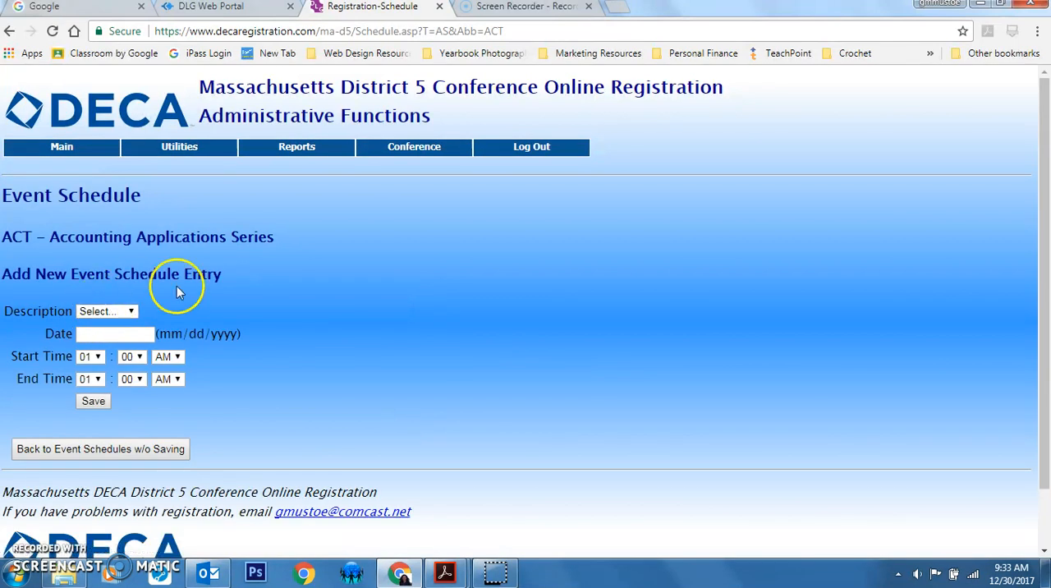
left_click(119, 311)
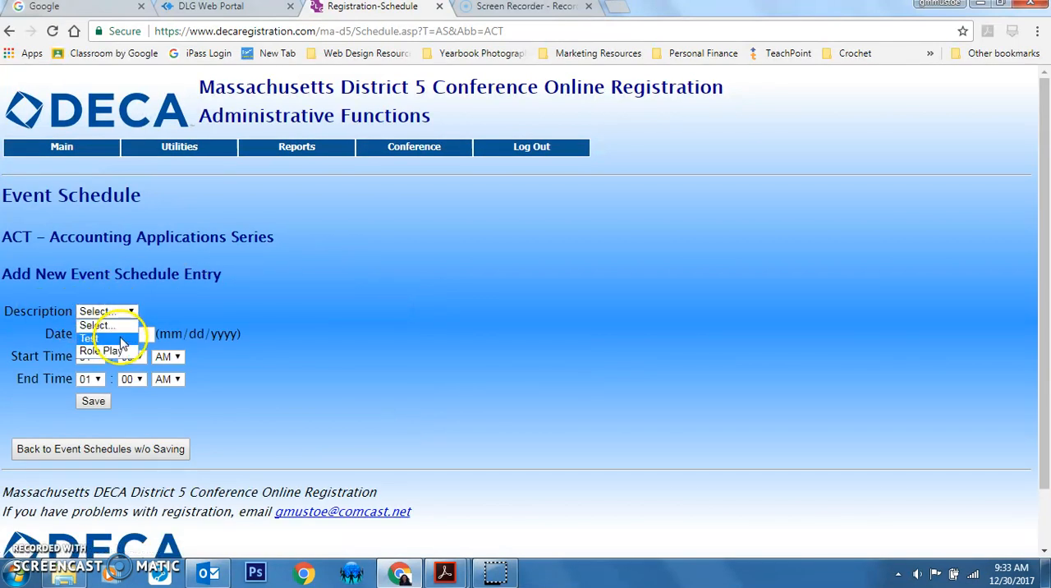
left_click(103, 350)
left_click(115, 334)
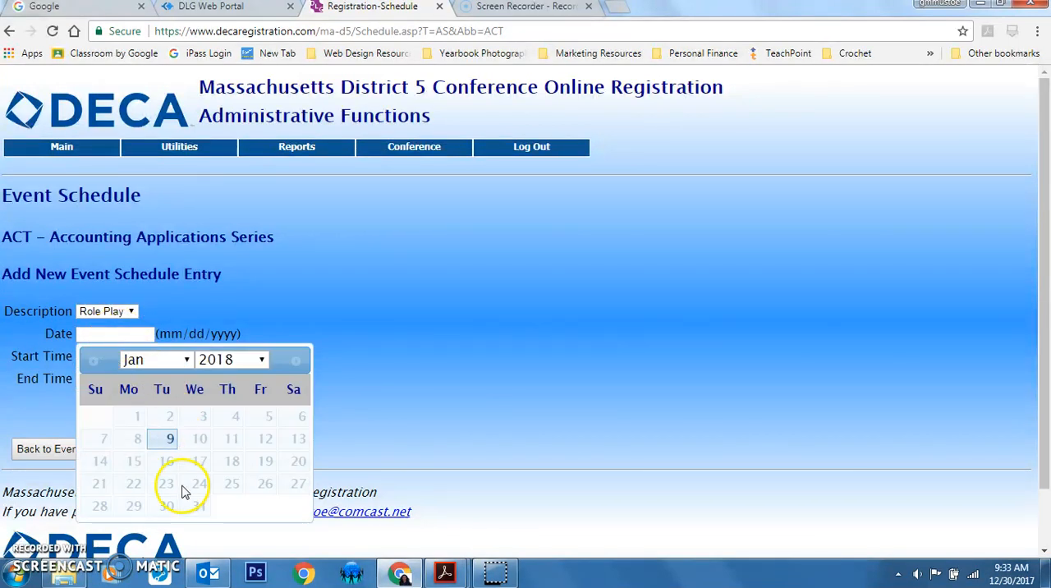
left_click(170, 439)
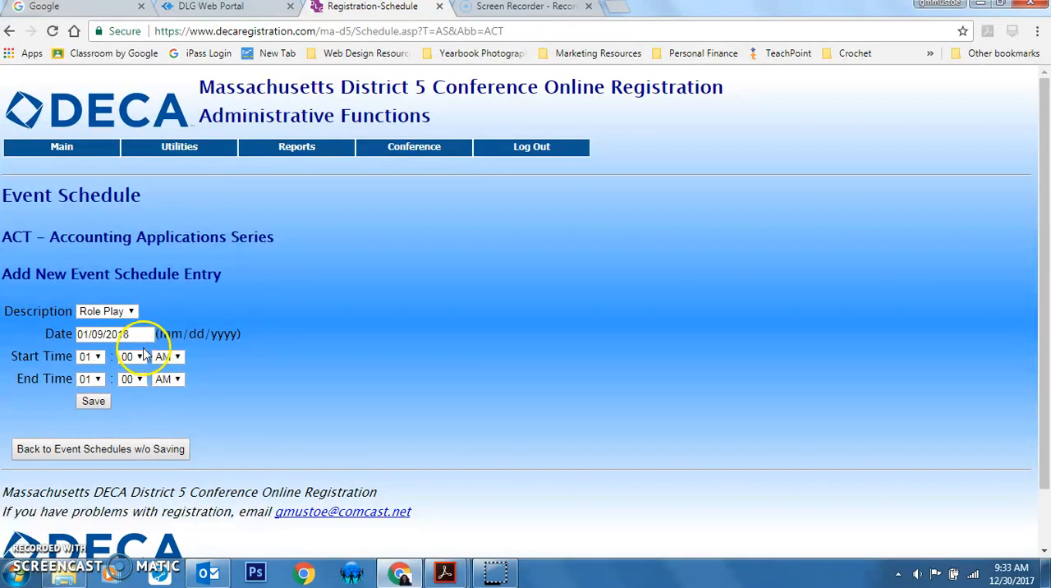
Set the Role Play entry's start time to 08:30 AM and end time to 01:00 PM, and save the entry
left_click(91, 356)
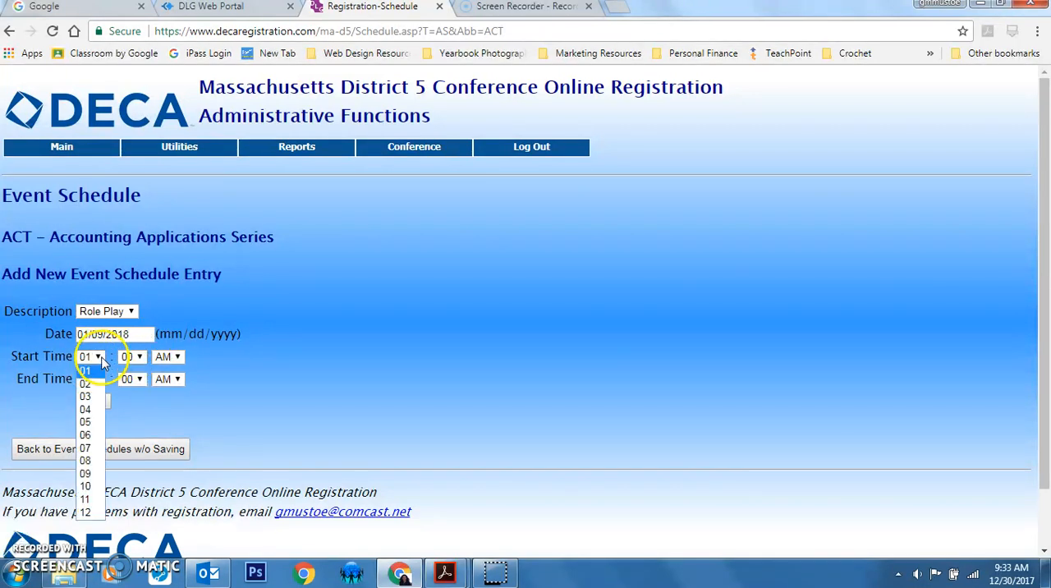
left_click(87, 461)
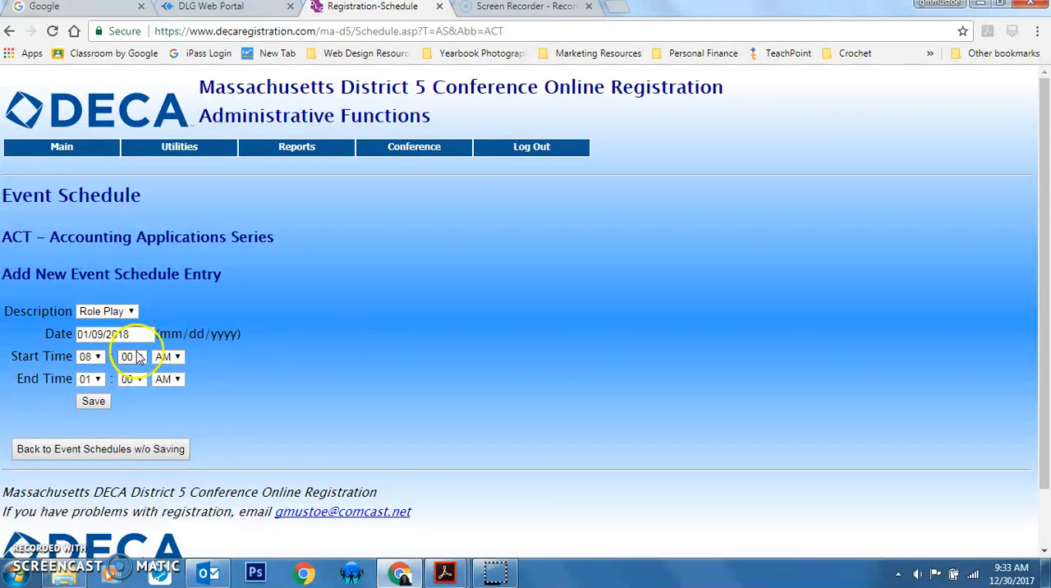
left_click(133, 357)
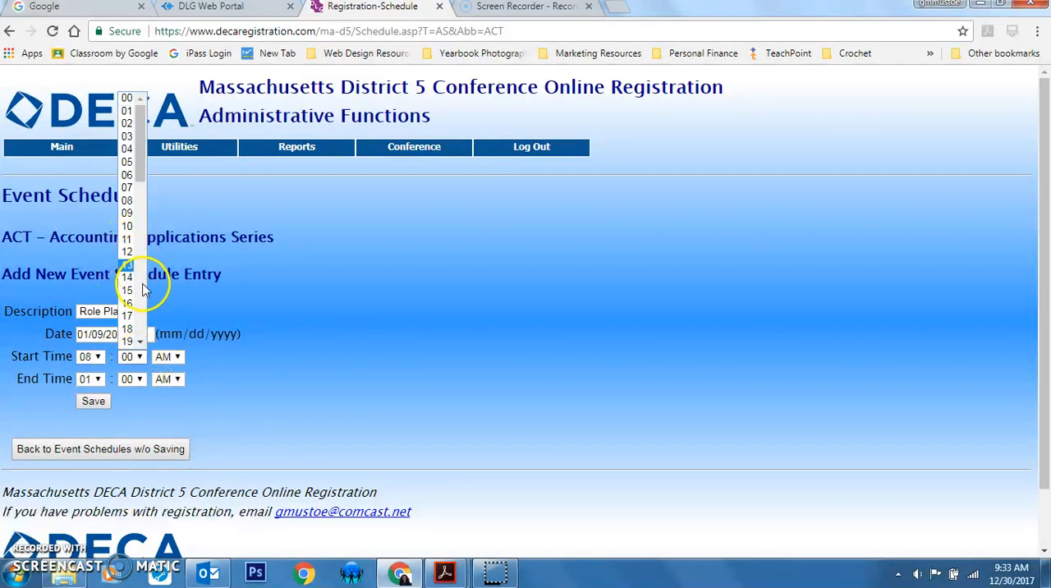
scroll(136, 316, "down", 6)
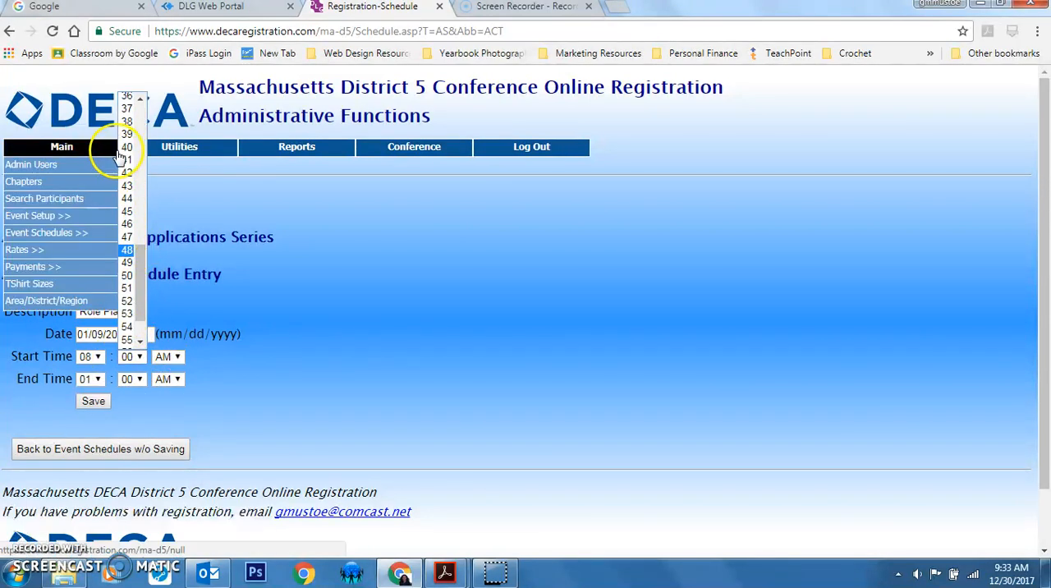
scroll(135, 107, "up", 3)
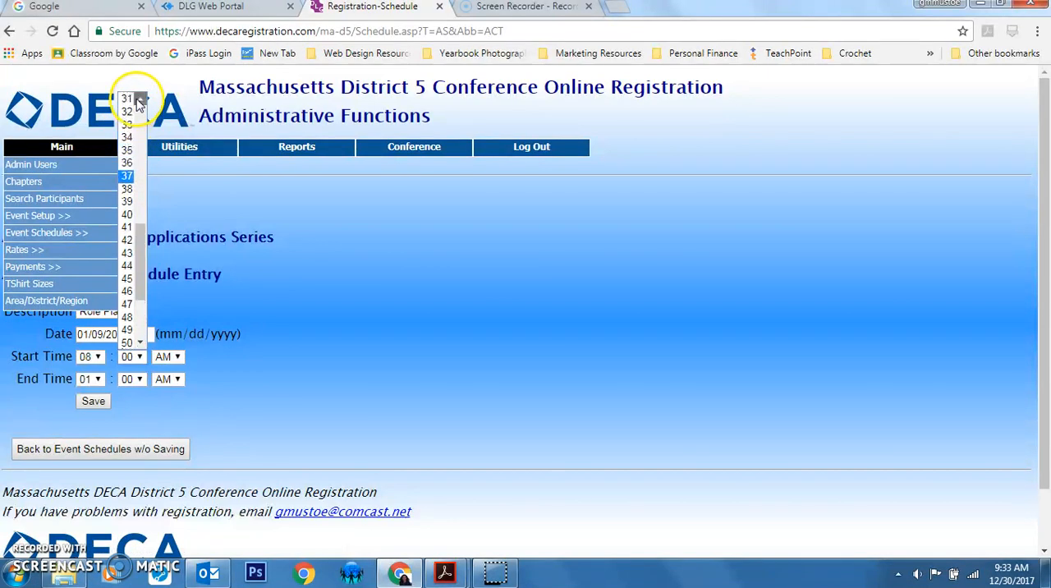
left_click(130, 106)
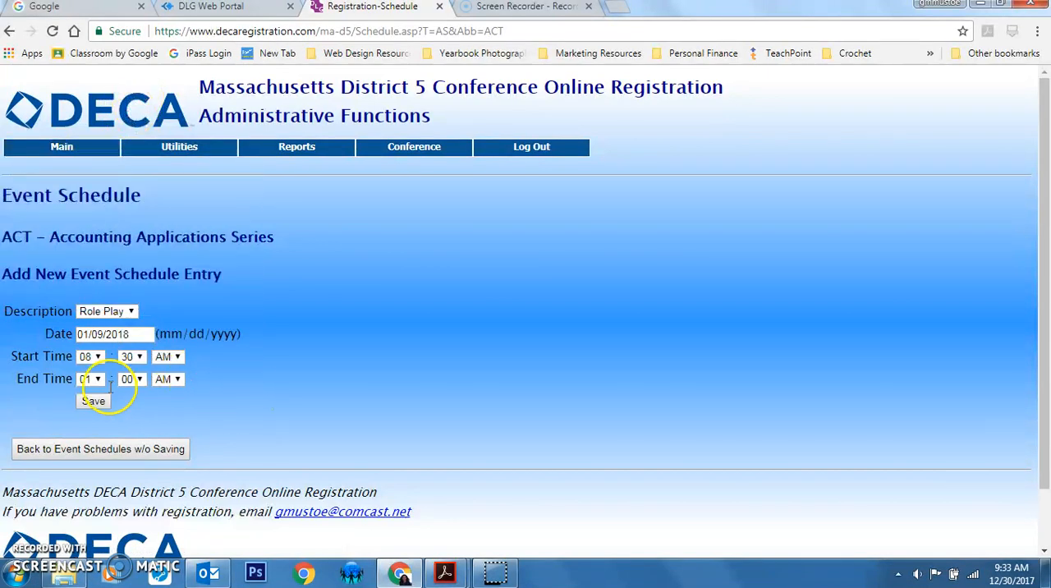
left_click(168, 379)
left_click(176, 406)
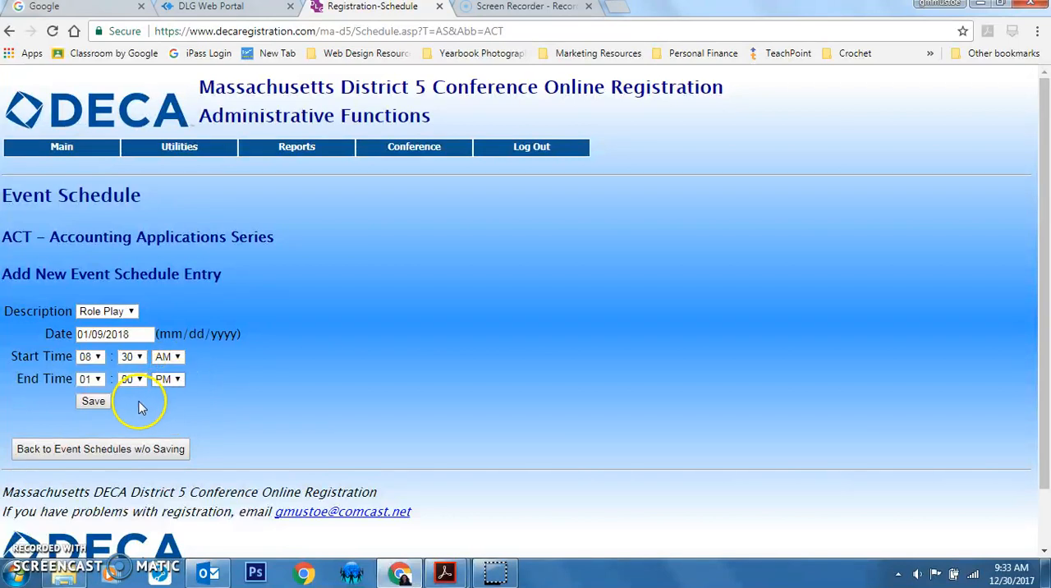
left_click(94, 402)
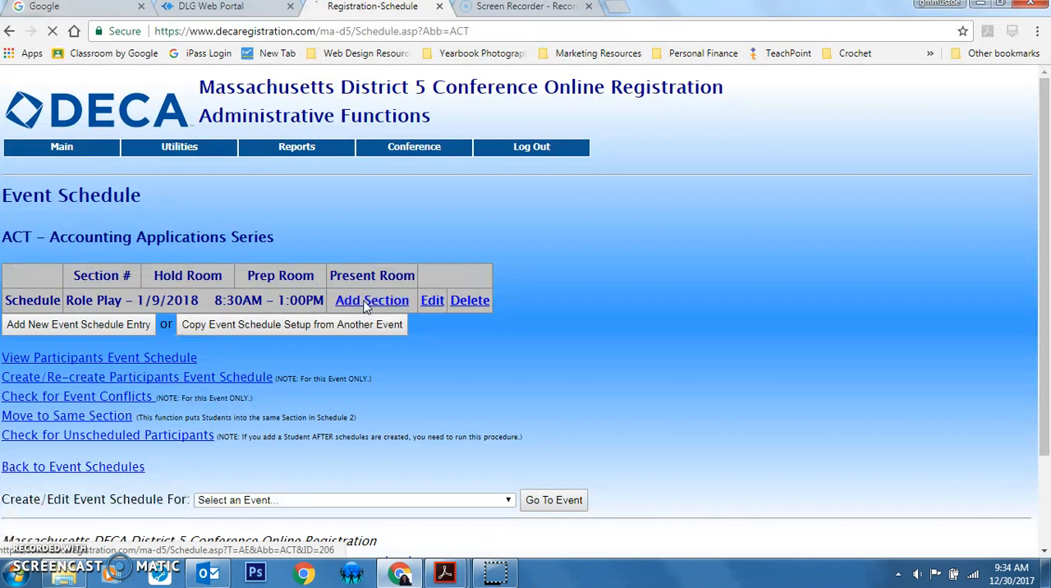
Add a section to the Role Play schedule with the section number JA
left_click(367, 302)
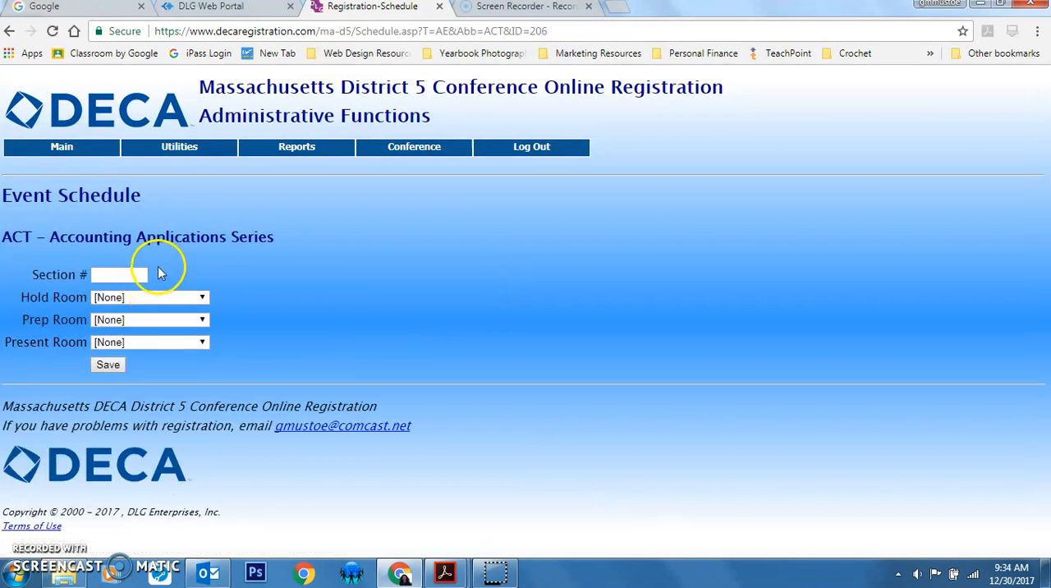
type("JZ")
key("BackSpace")
type("A")
Assign section JA the hold room Gymnasium Ct. 1, prep room Gymnasium Ct. 2 and present room Meeting Room 1, and save it
left_click(160, 299)
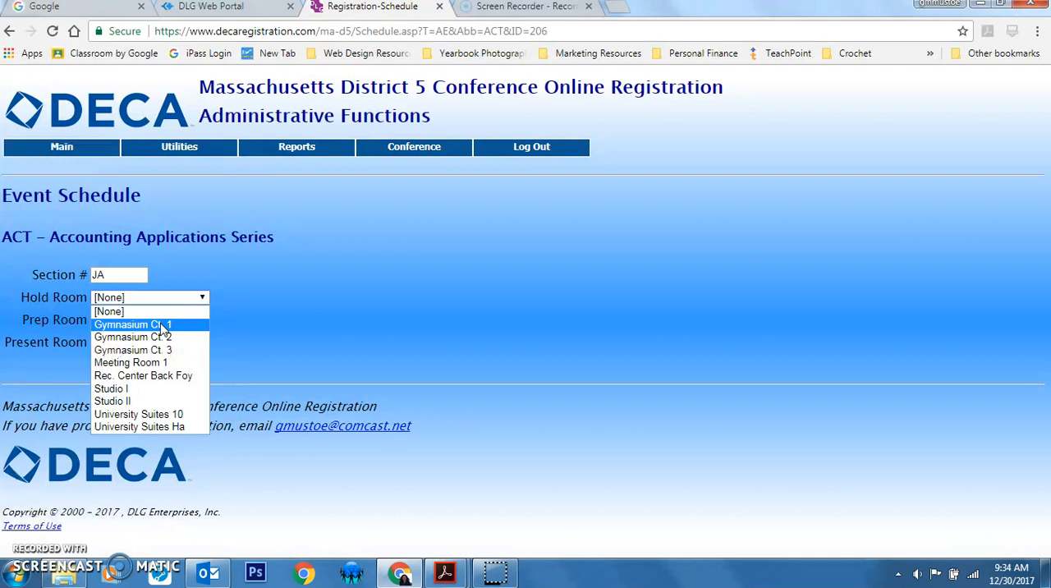
left_click(164, 325)
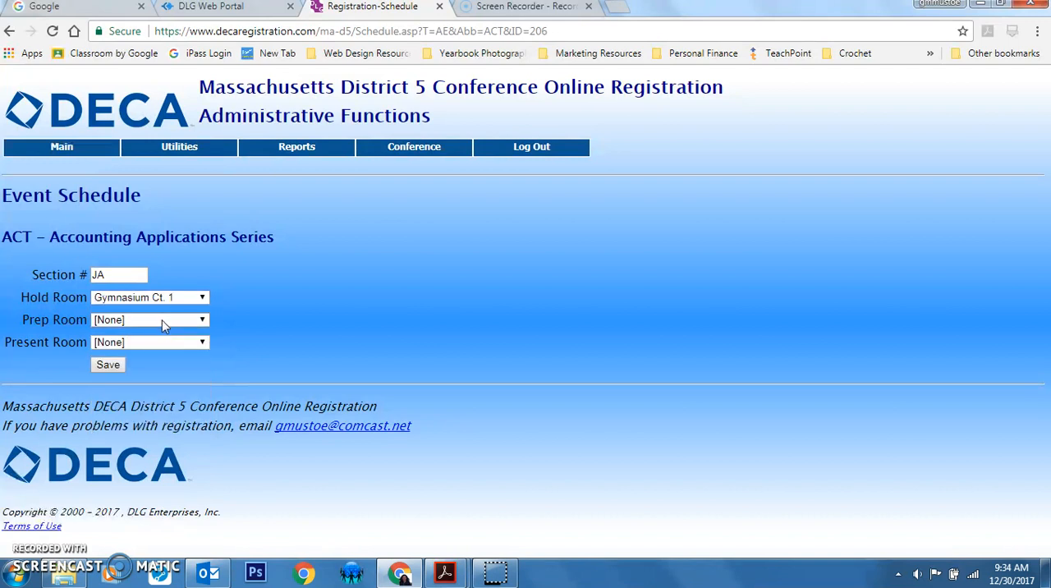
left_click(163, 325)
left_click(178, 359)
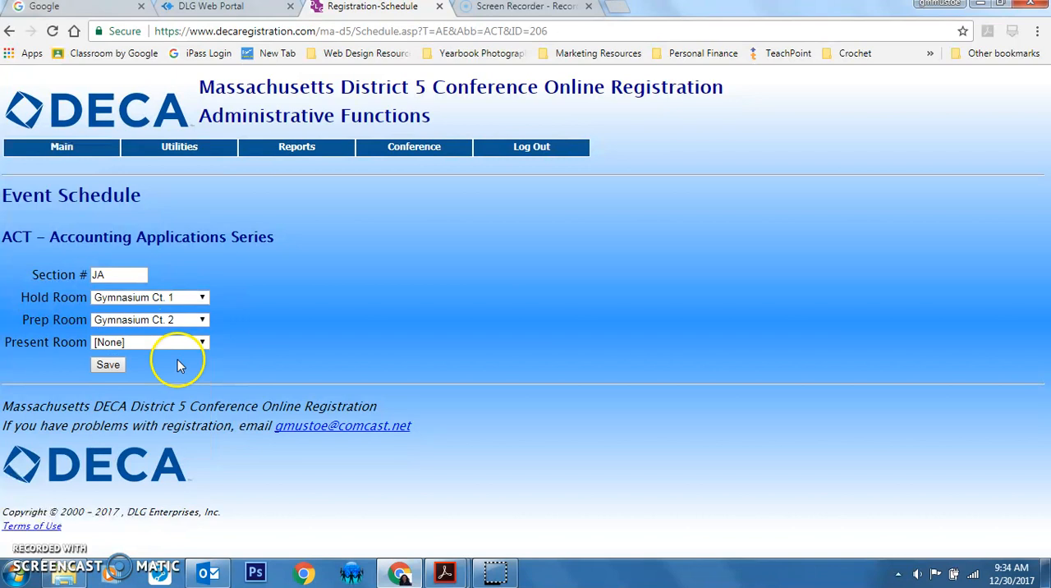
left_click(183, 343)
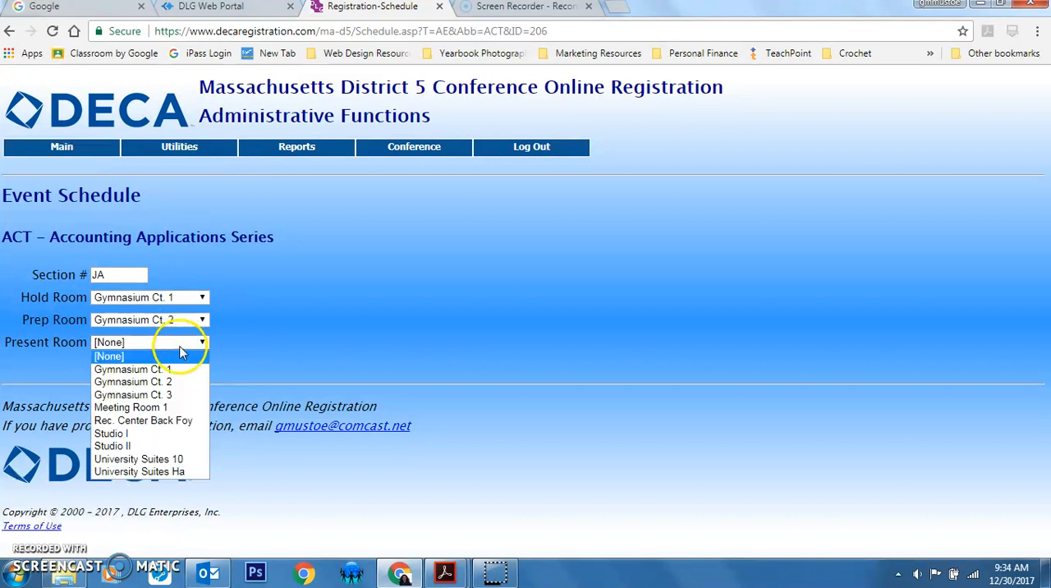
left_click(164, 407)
left_click(109, 366)
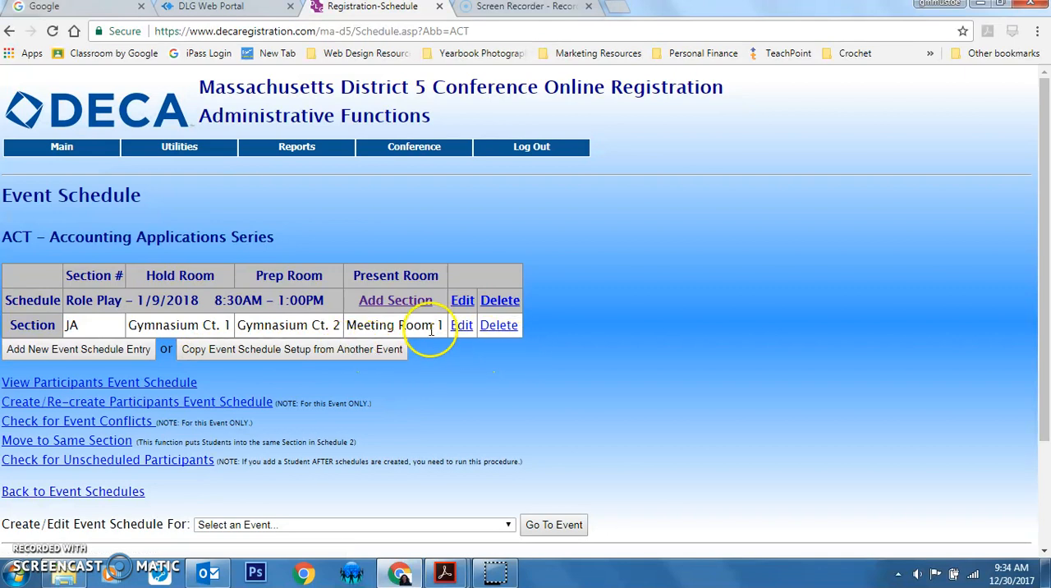
Add section JB to the Role Play schedule with hold room Gymnasium Ct. 1, prep room Gymnasium Ct. 2 and present room Meeting Room 1
left_click(398, 300)
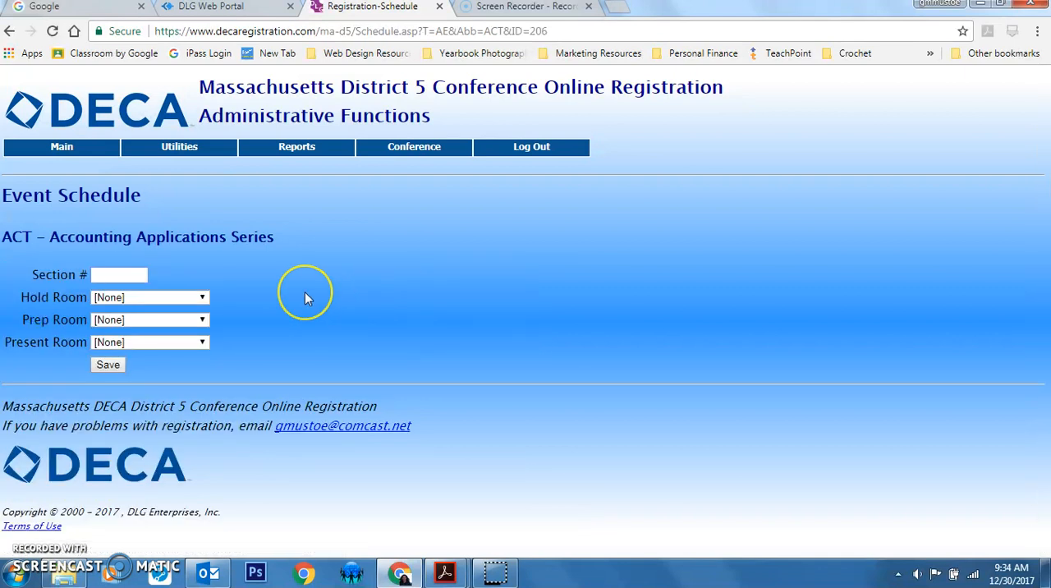
type("JB")
left_click(174, 298)
left_click(171, 325)
left_click(169, 320)
left_click(165, 362)
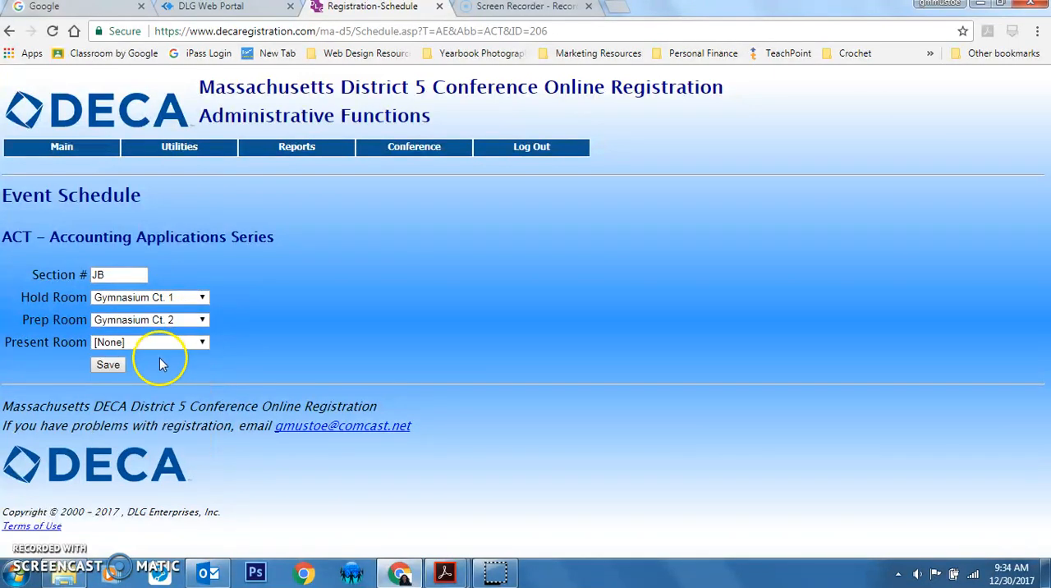
left_click(158, 343)
left_click(170, 409)
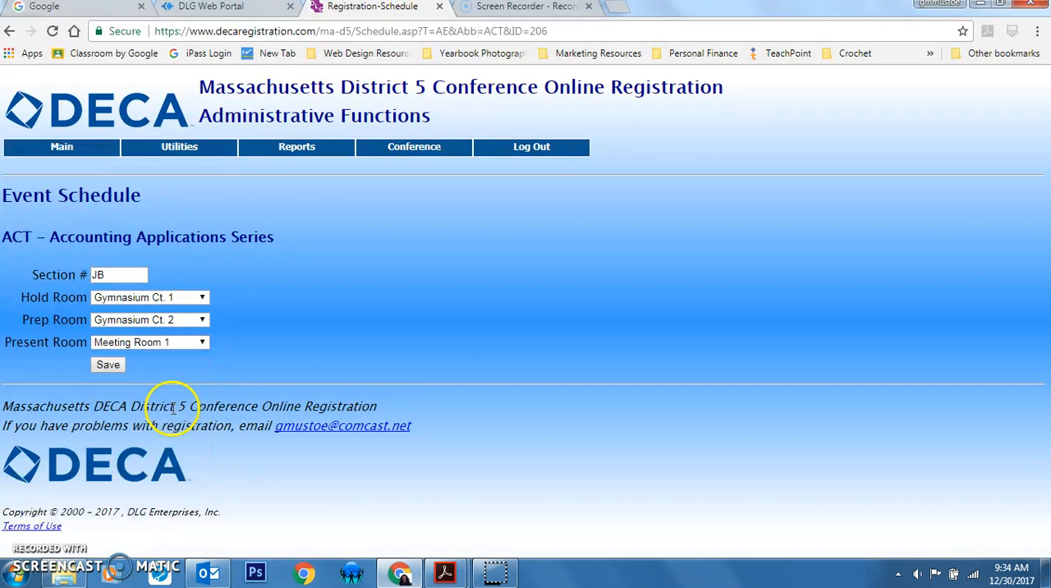
left_click(115, 365)
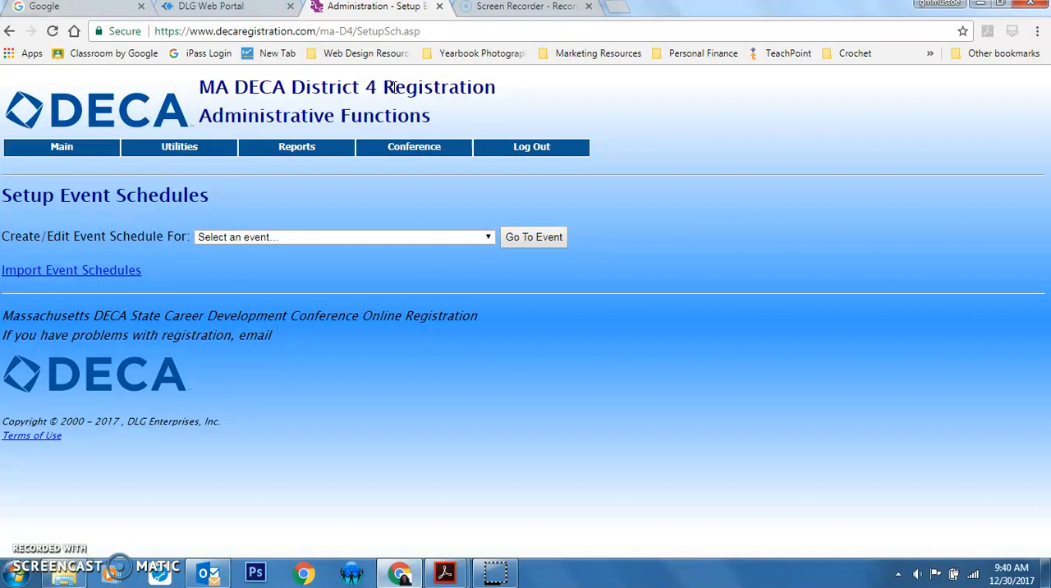
Open the event schedule setup for the HLM - Hotel and Lodging Management event
left_click(260, 240)
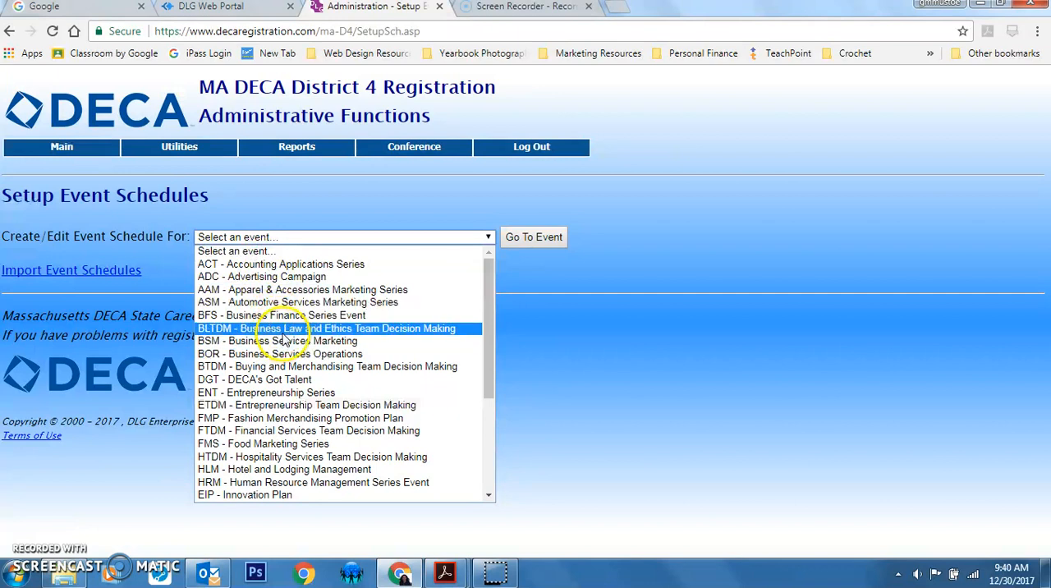
left_click(267, 469)
left_click(555, 238)
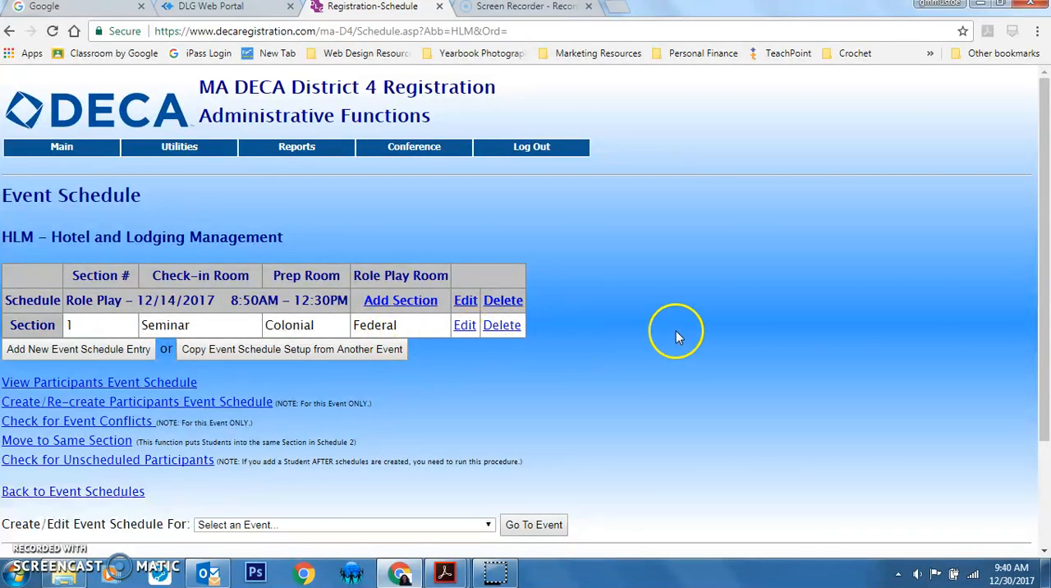
View the HLM participants' event schedule and examine the check-in, prep, role play and end times
left_click(136, 385)
scroll(575, 279, "down", 5)
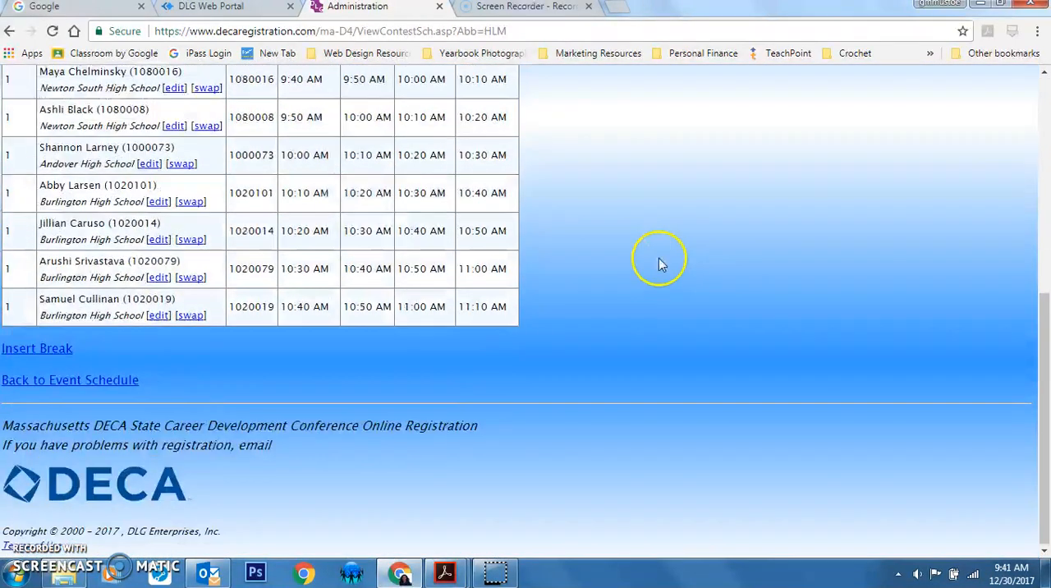
scroll(661, 263, "up", 5)
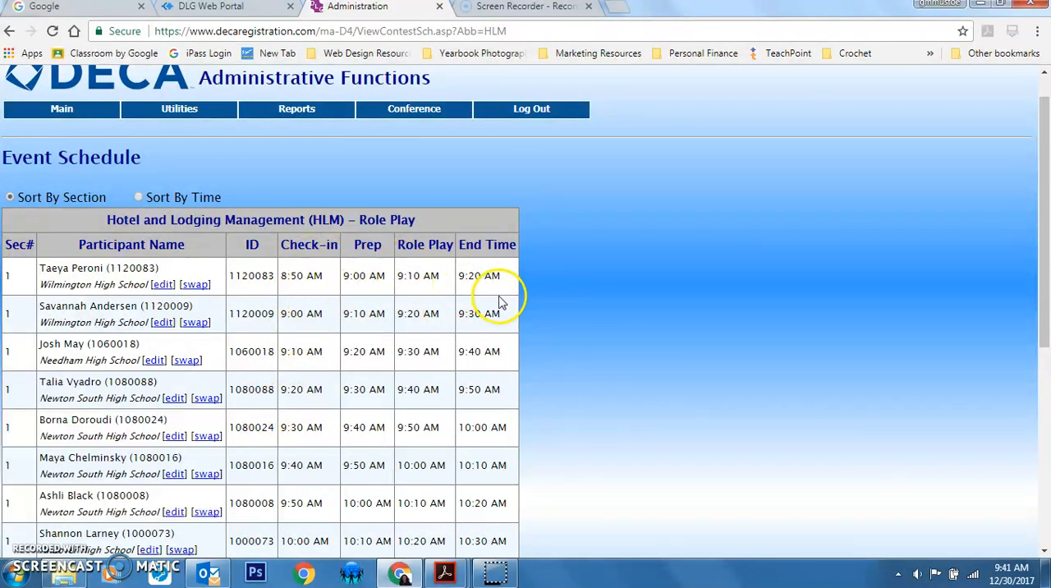
scroll(577, 298, "down", 3)
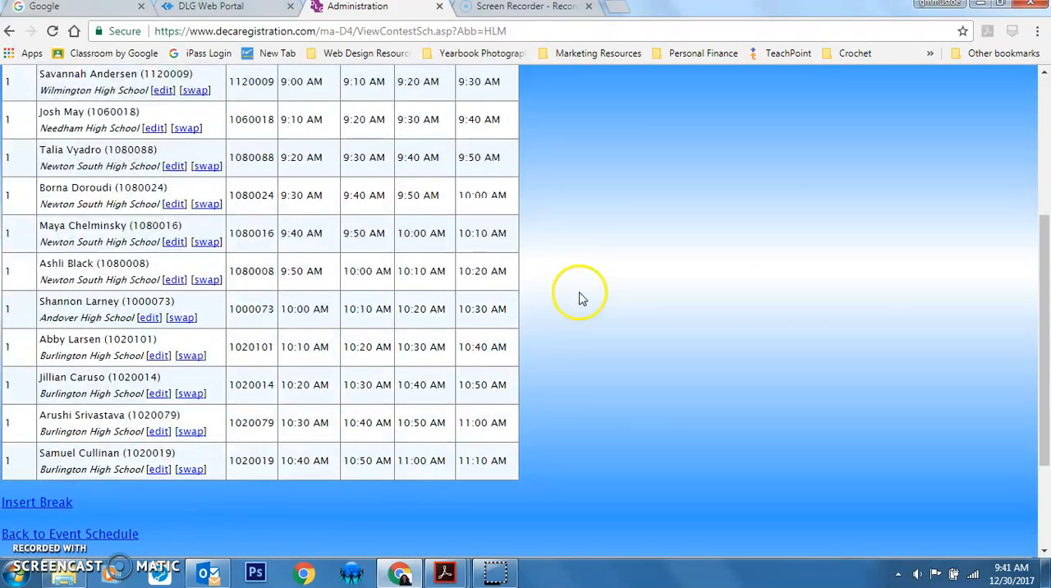
scroll(580, 298, "up", 2)
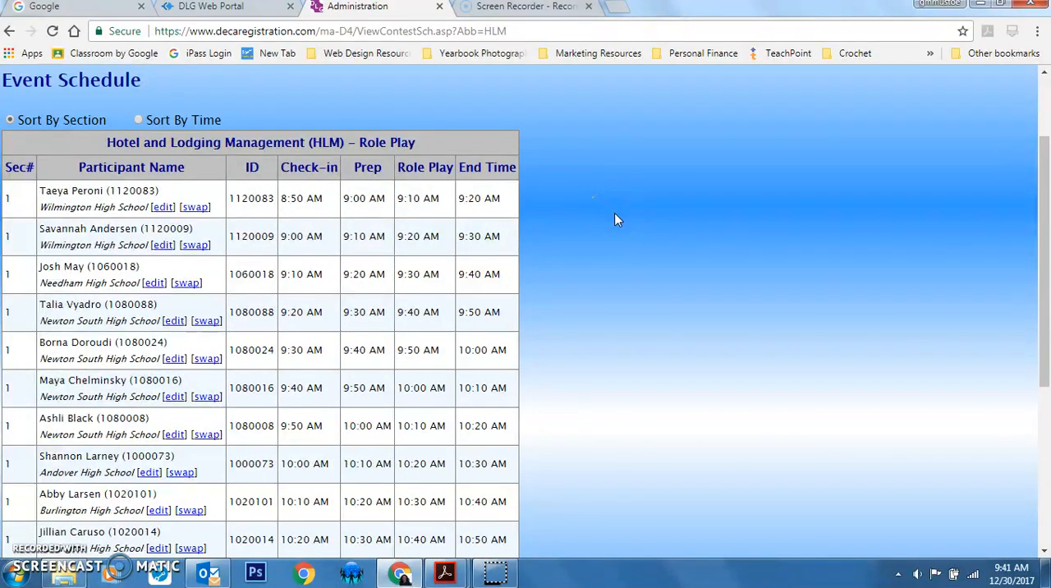
scroll(380, 269, "up", 1)
scroll(390, 261, "up", 2)
scroll(603, 233, "down", 6)
scroll(602, 236, "up", 1)
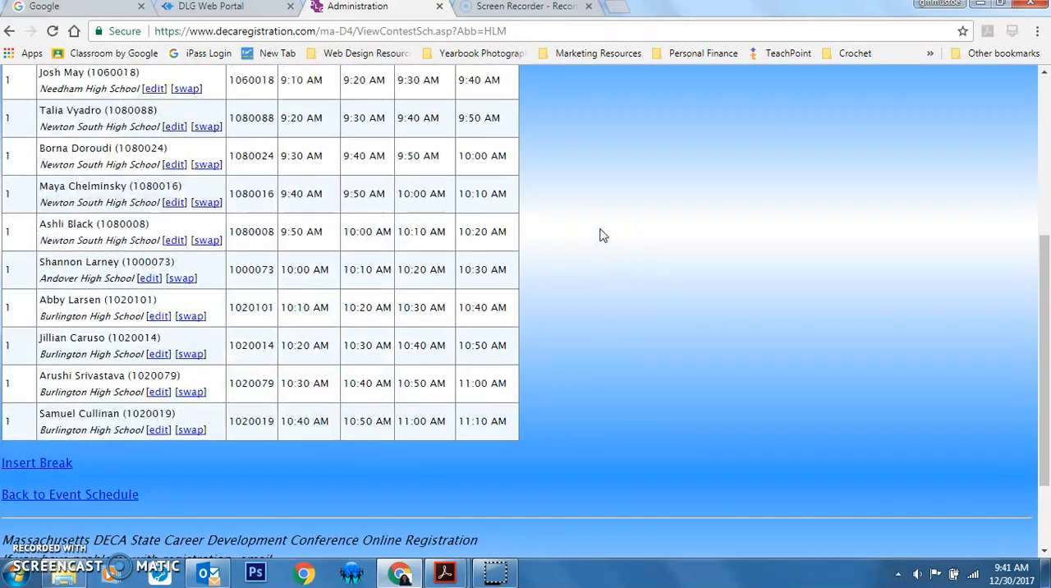
Insert a 10-minute break at 9:50 AM into the HLM participants' schedule
left_click(36, 469)
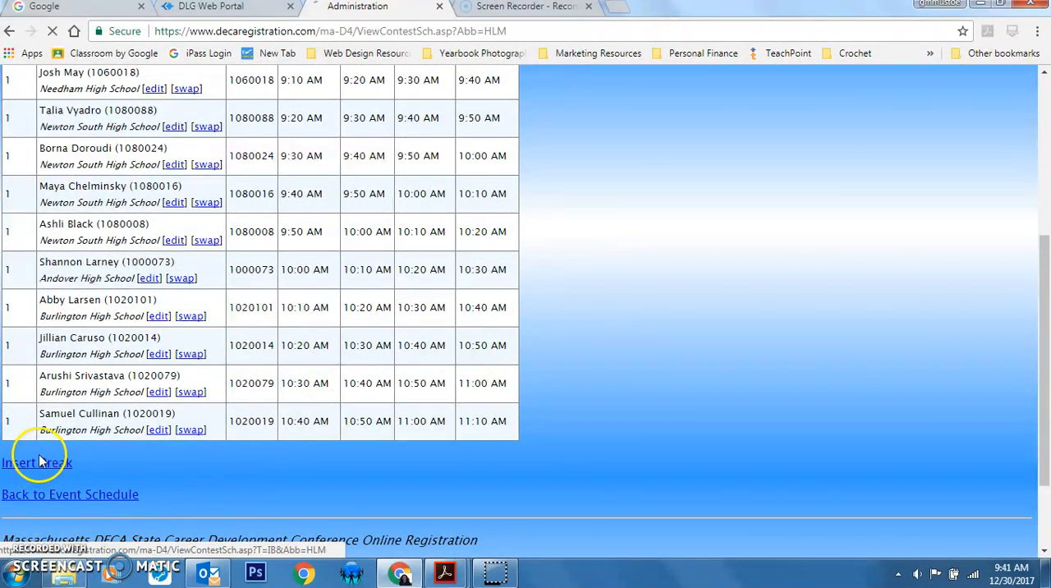
left_click(133, 366)
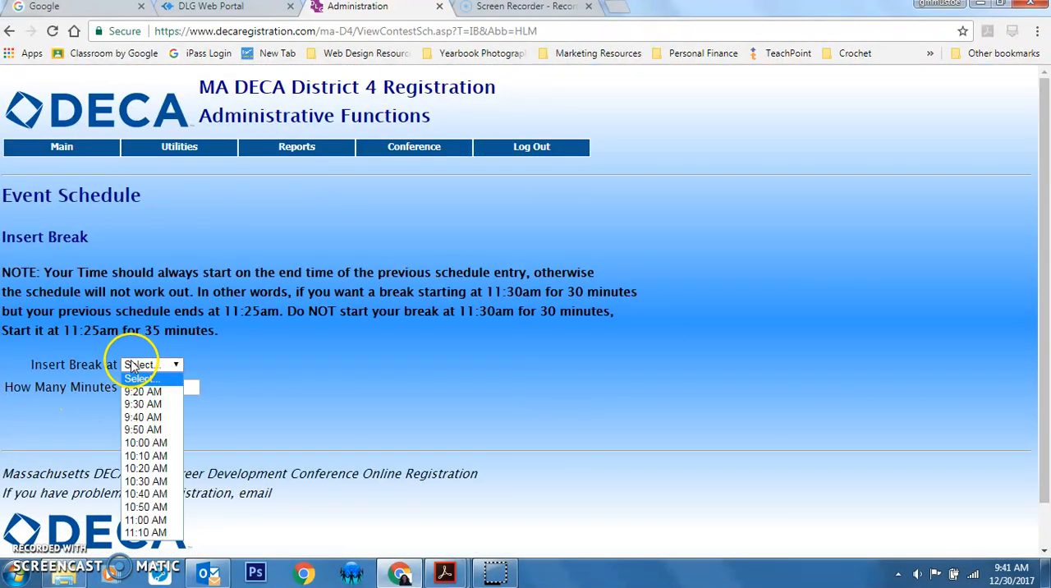
left_click(146, 430)
left_click(163, 387)
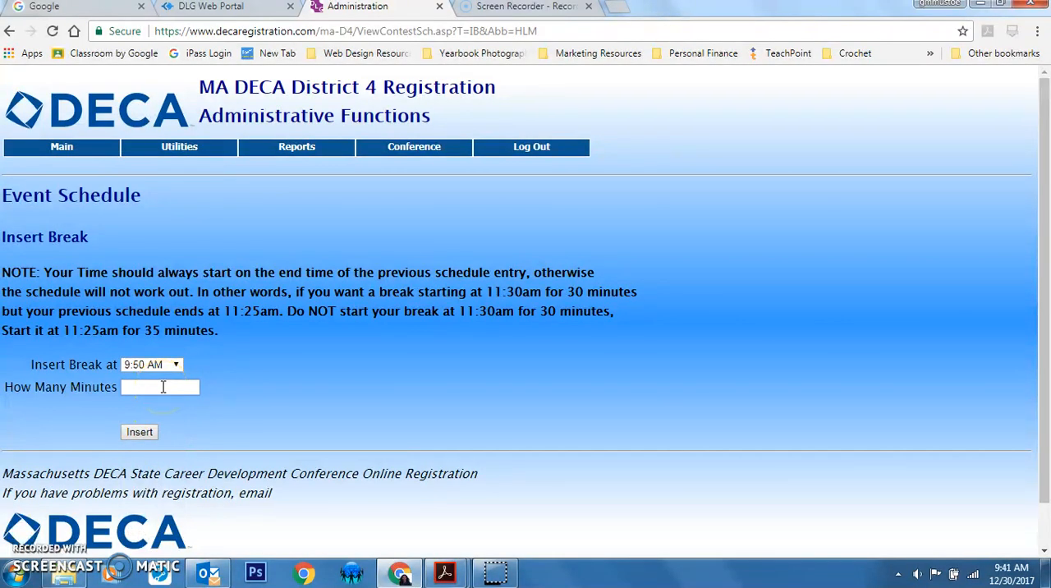
left_click(139, 431)
scroll(690, 255, "down", 3)
scroll(699, 248, "down", 2)
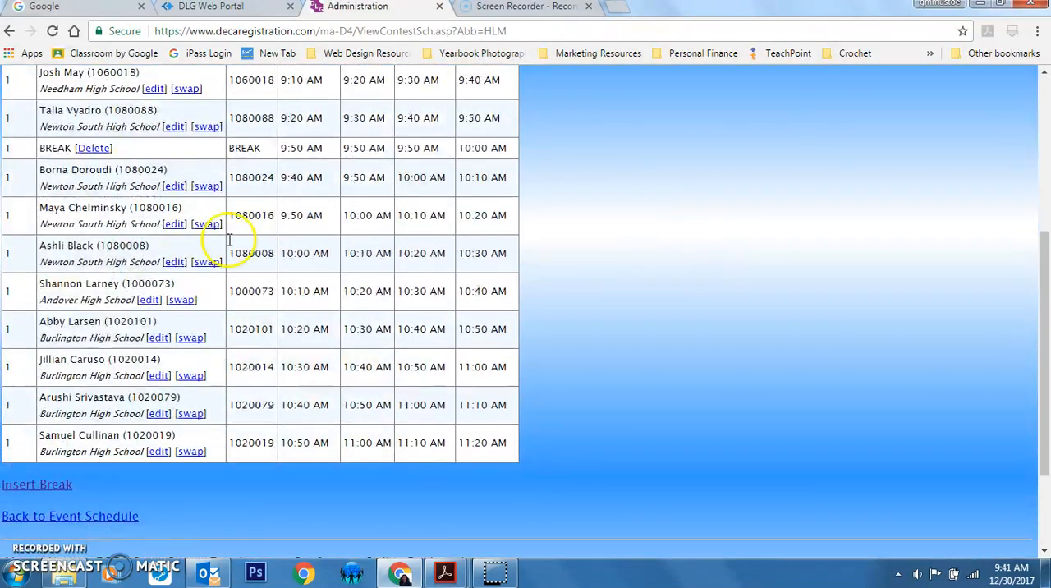
Delete the 9:50 AM break from the HLM participants' schedule and confirm the deletion
left_click(93, 149)
left_click(582, 115)
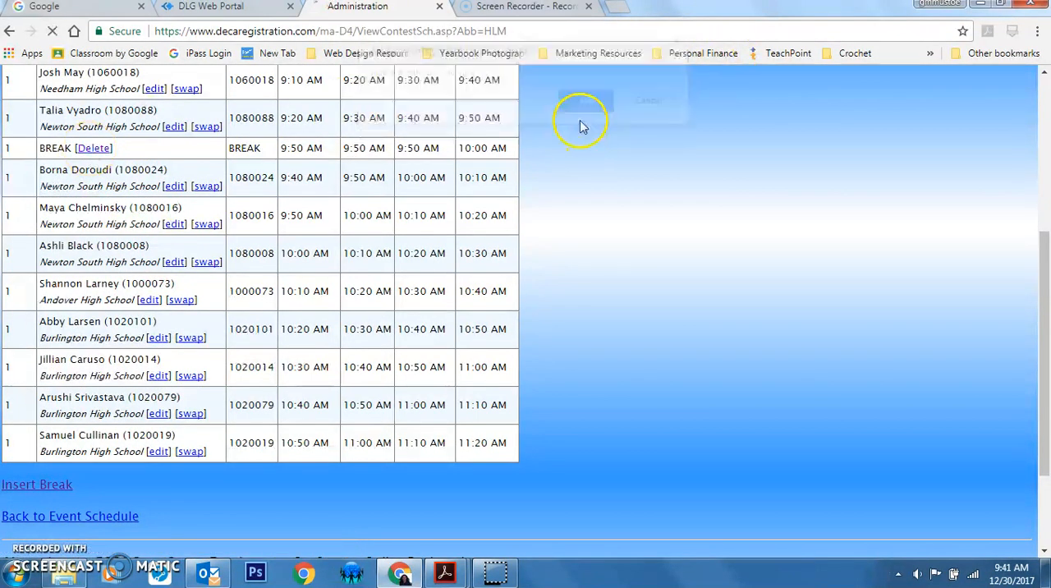
scroll(329, 251, "down", 1)
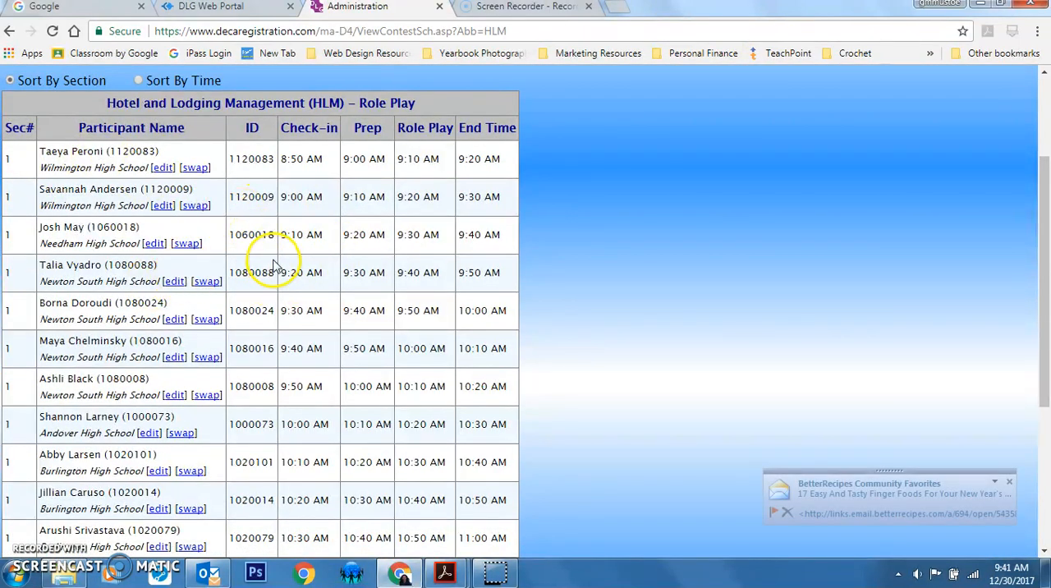
Look at the individual schedule of the participant with the 9:30 AM check-in, and return to the event schedule
left_click(1011, 484)
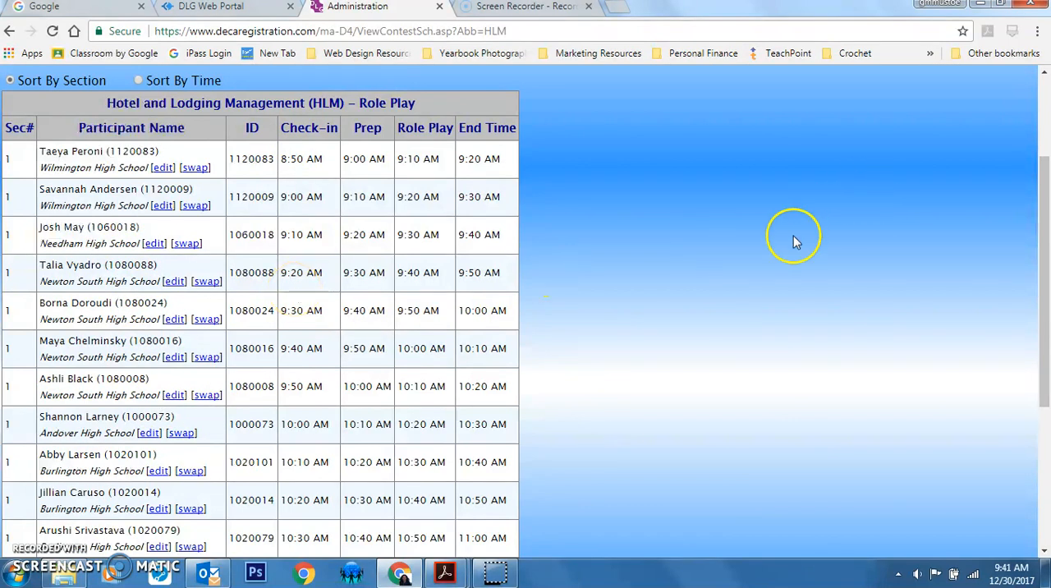
left_click(177, 320)
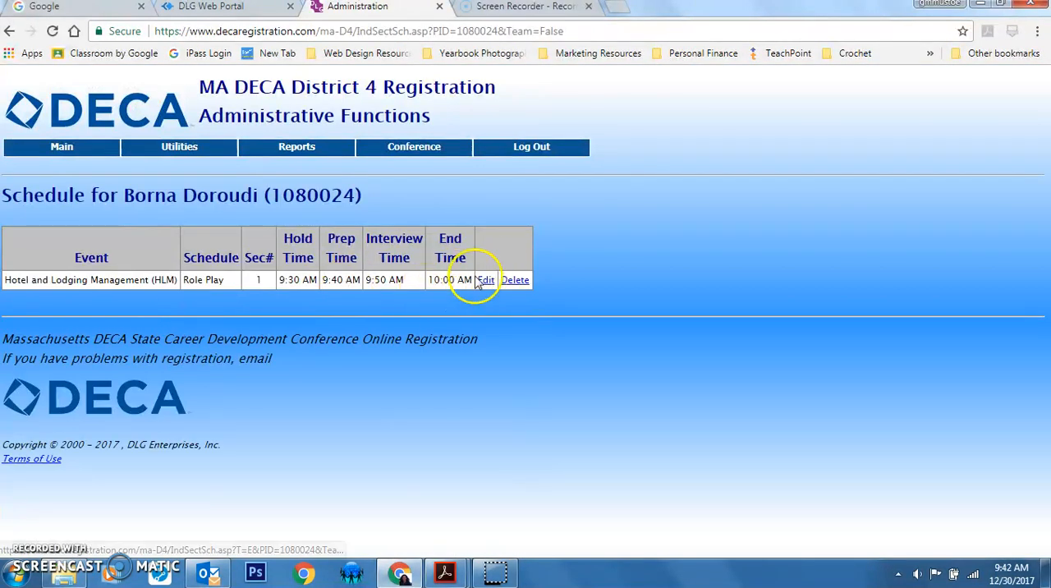
left_click(9, 32)
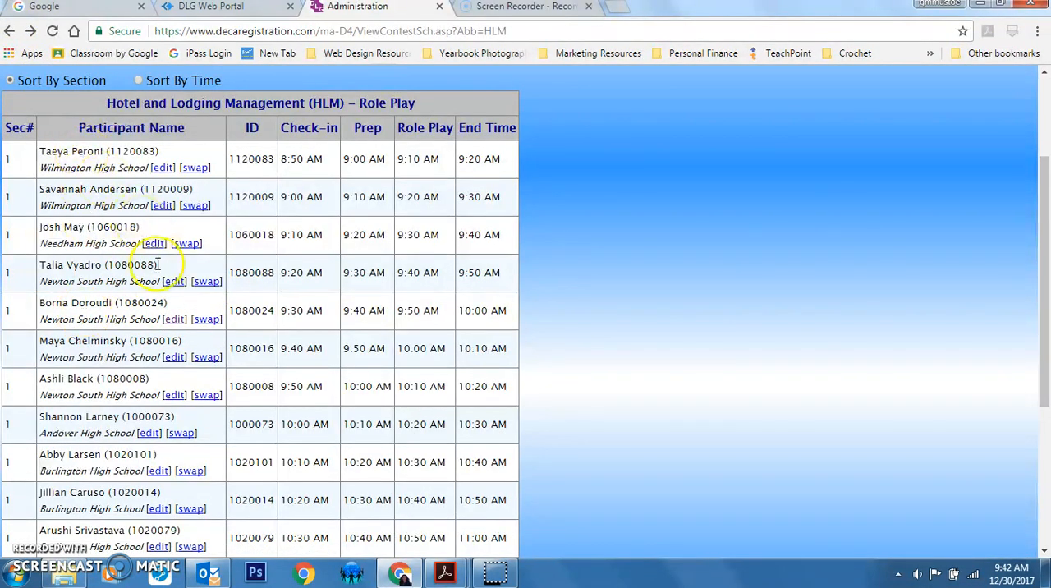
Choose the 8:50 AM - 9:20 AM entry as swap partner for the 9:30 AM participant, and return to the schedule without swapping
left_click(207, 322)
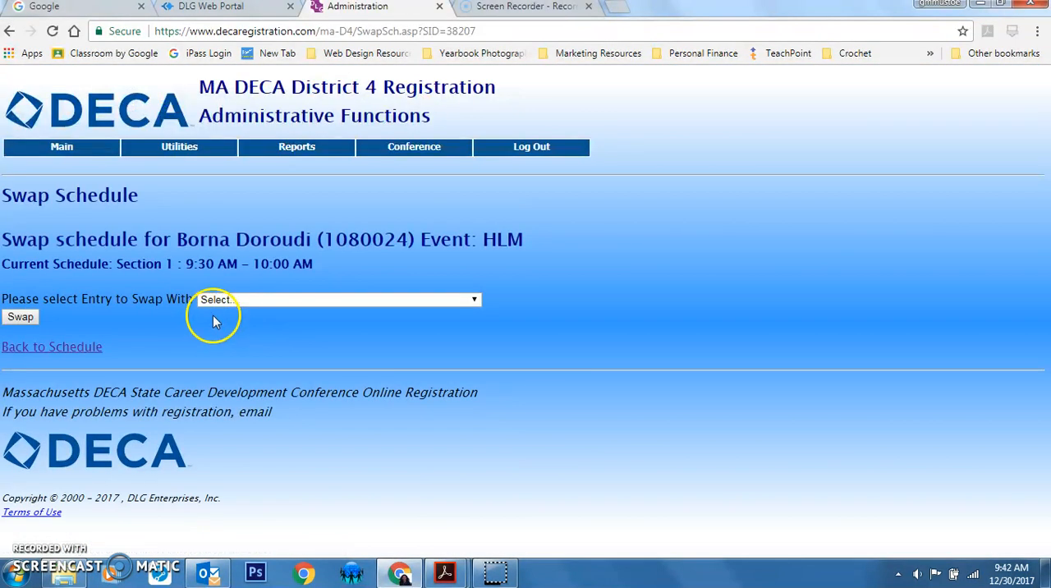
left_click(249, 302)
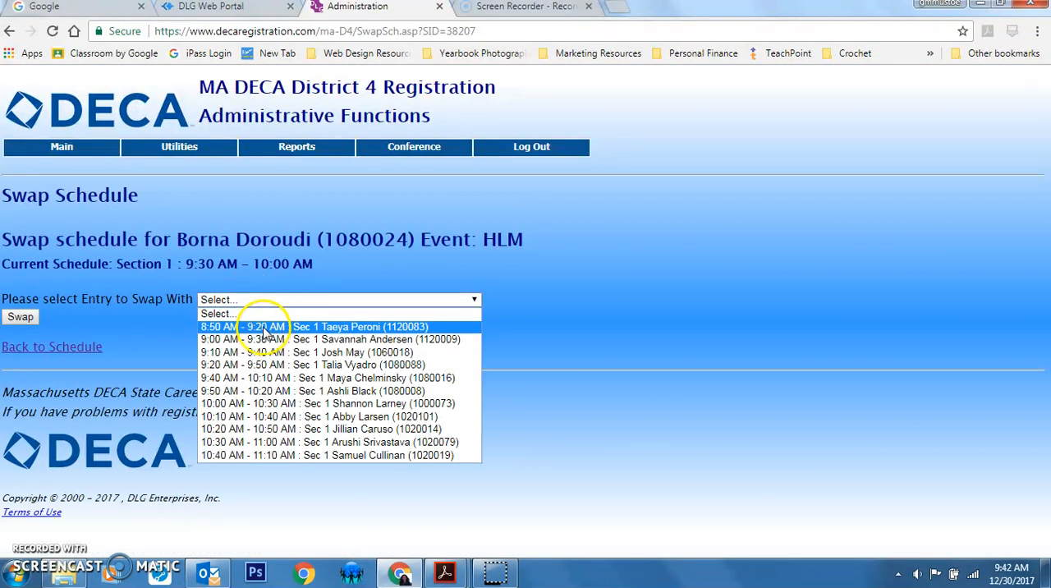
left_click(264, 328)
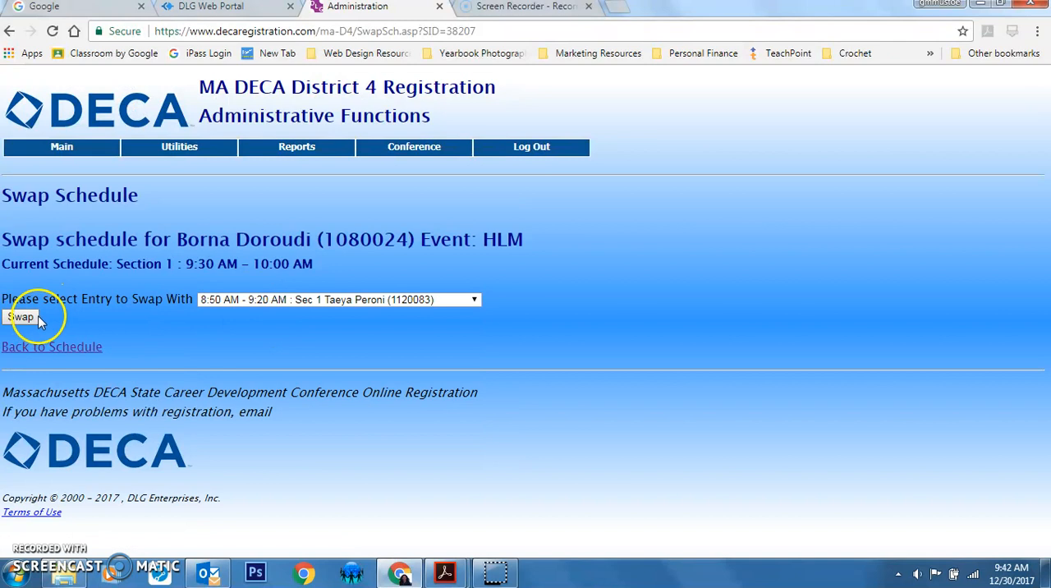
left_click(10, 31)
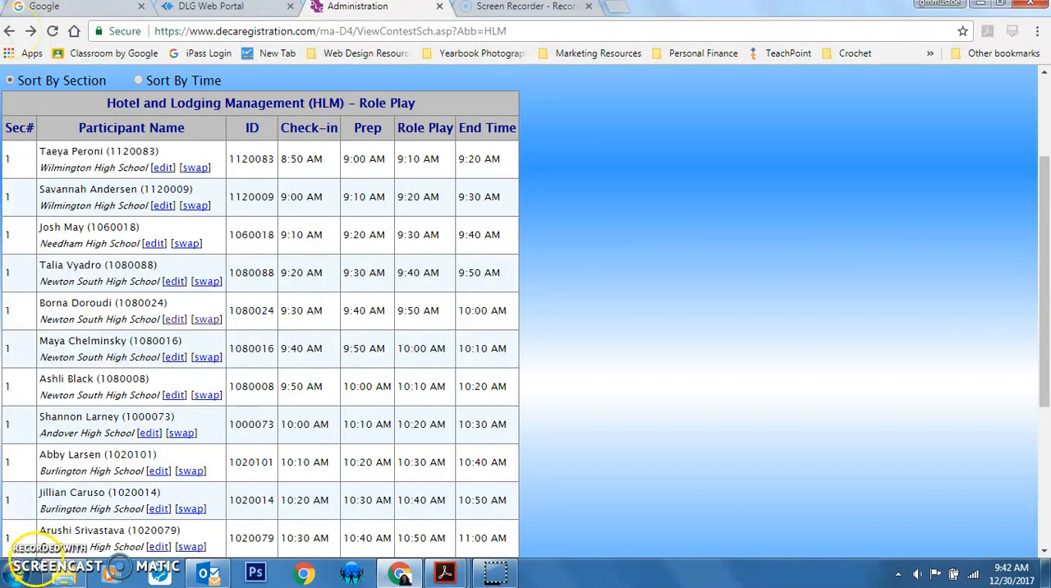
Run the Event Schedule Report for the Advertising Campaign event
scroll(687, 299, "up", 2)
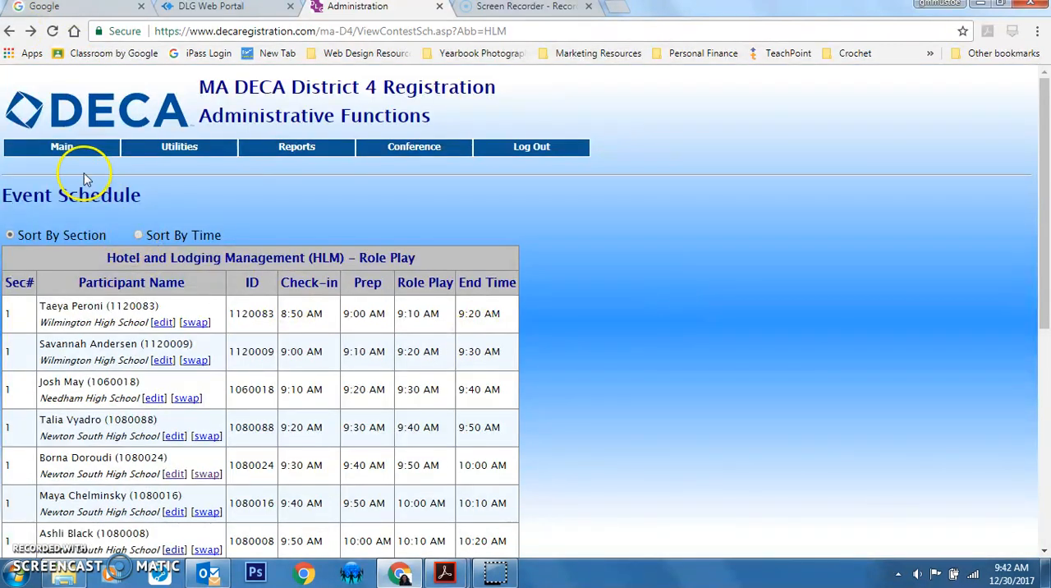
mouse_move(71, 148)
mouse_move(76, 238)
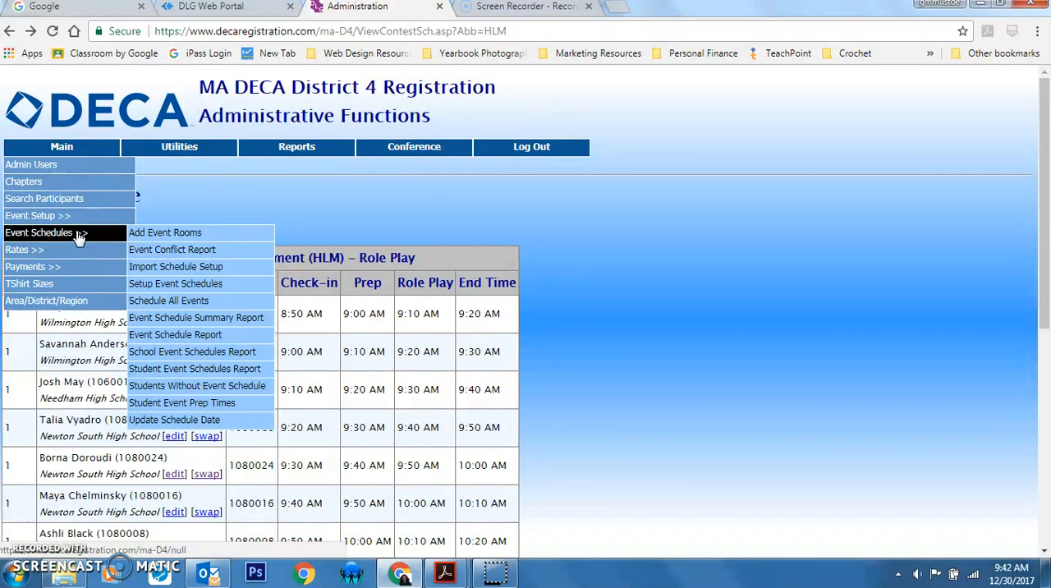
left_click(206, 336)
left_click(278, 237)
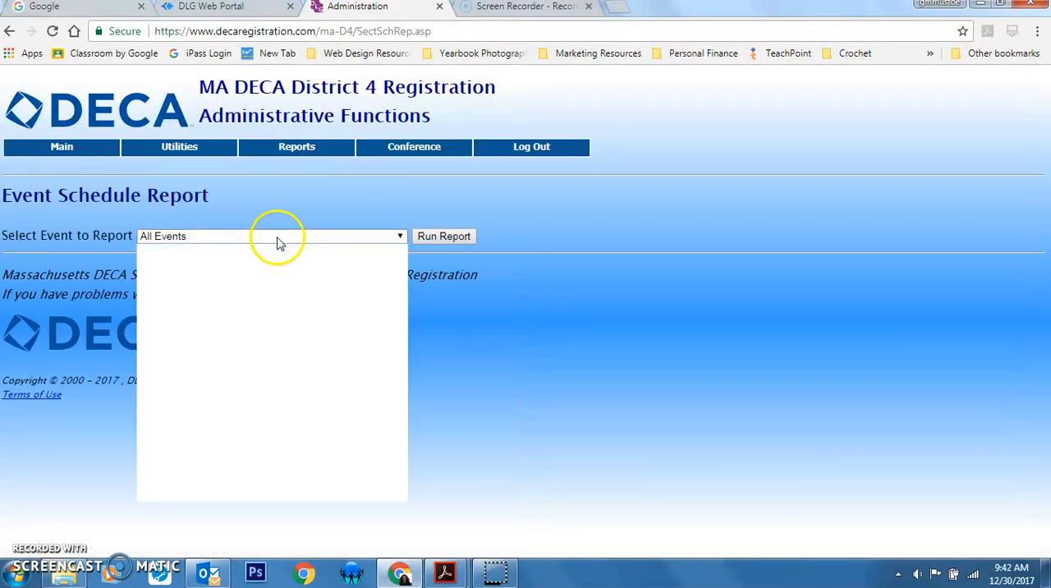
left_click(266, 276)
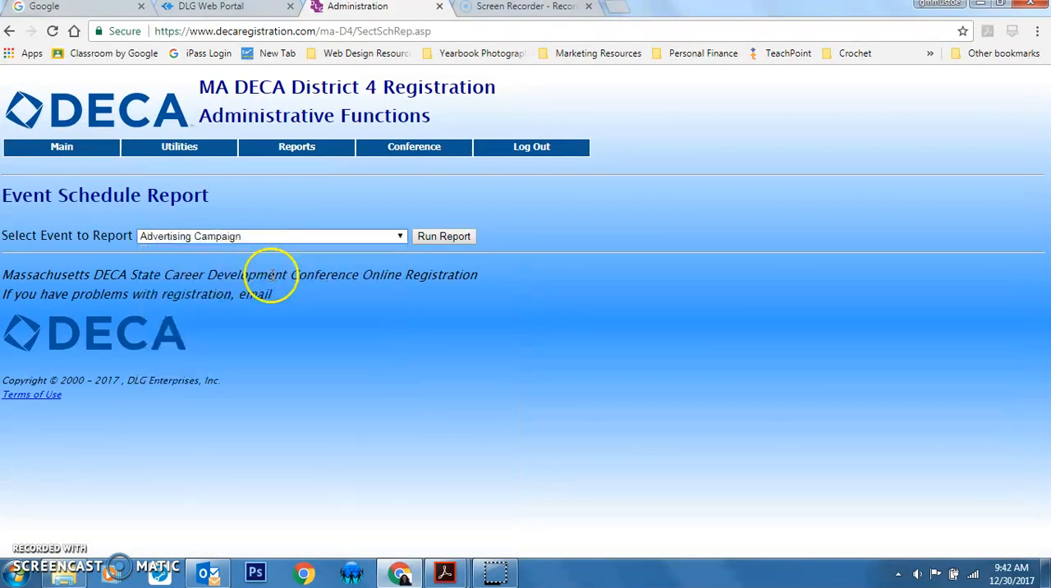
left_click(431, 237)
Review the Advertising Campaign event schedule report and print it
scroll(583, 329, "down", 2)
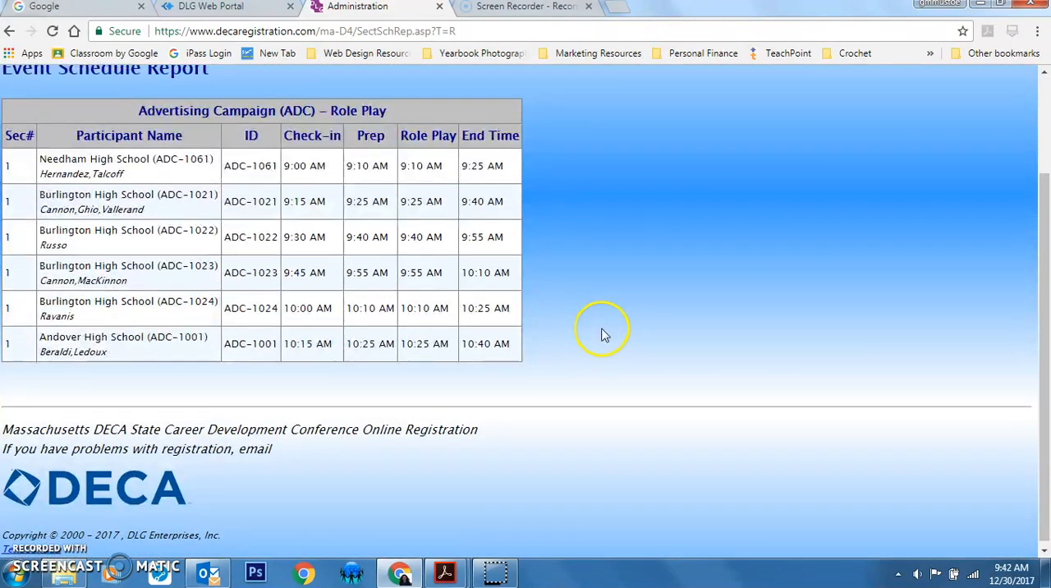
scroll(603, 334, "up", 2)
key("ctrl+p")
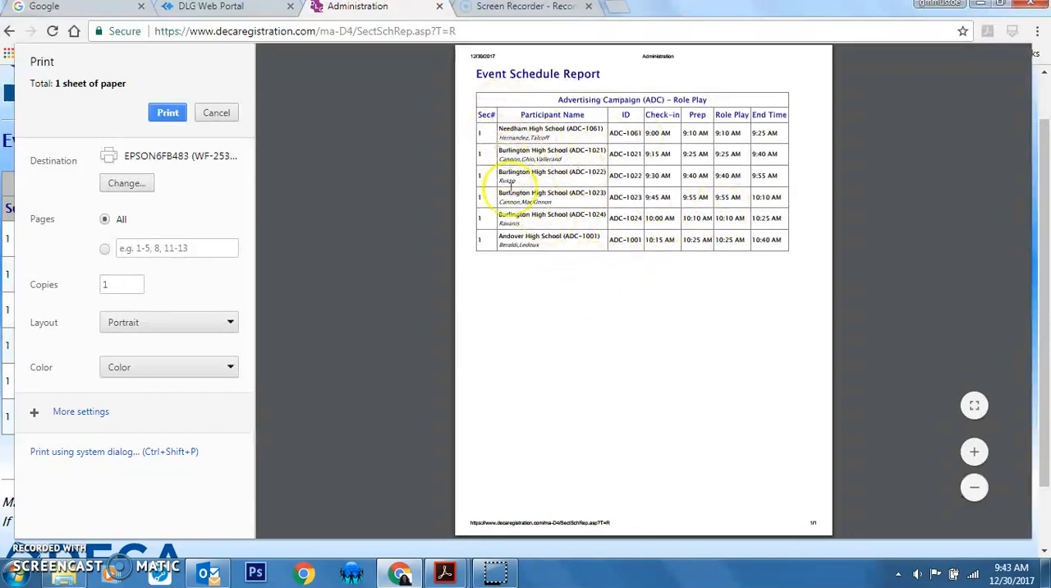
left_click(150, 119)
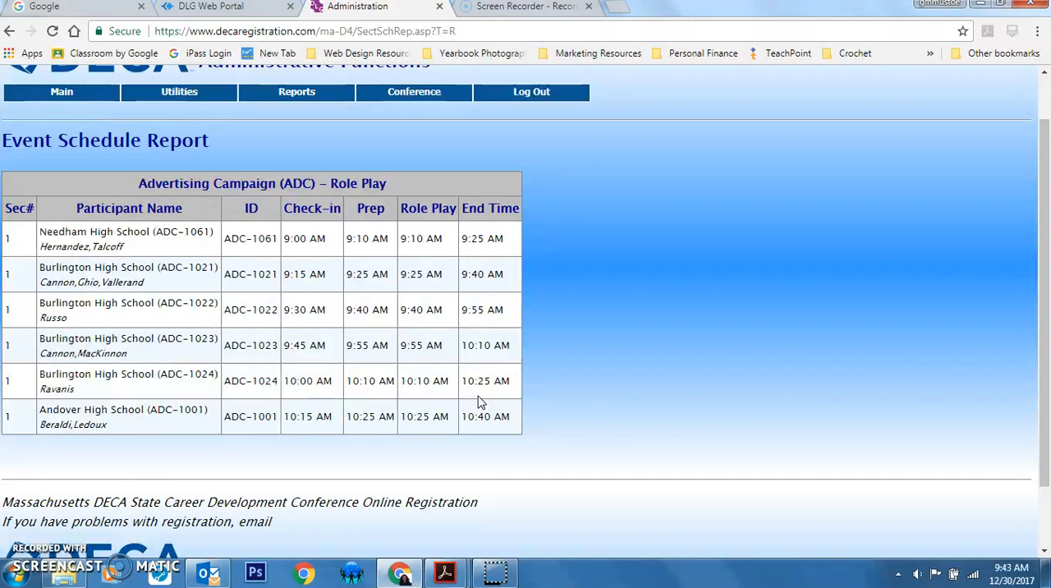
Open the Sign In Sheets report, set it to not print the school, and sort it by Section # + Time
mouse_move(432, 96)
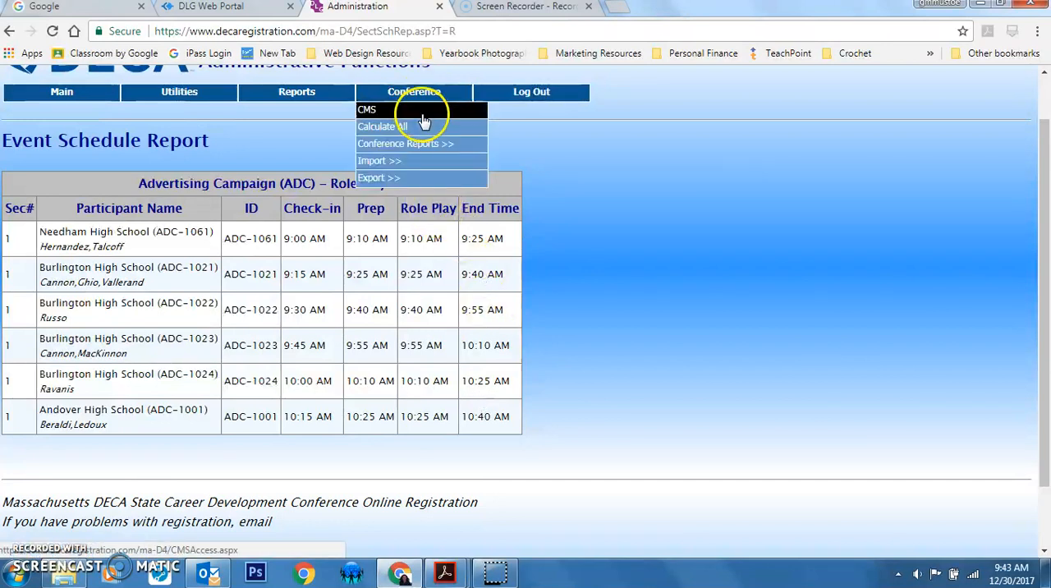
mouse_move(425, 147)
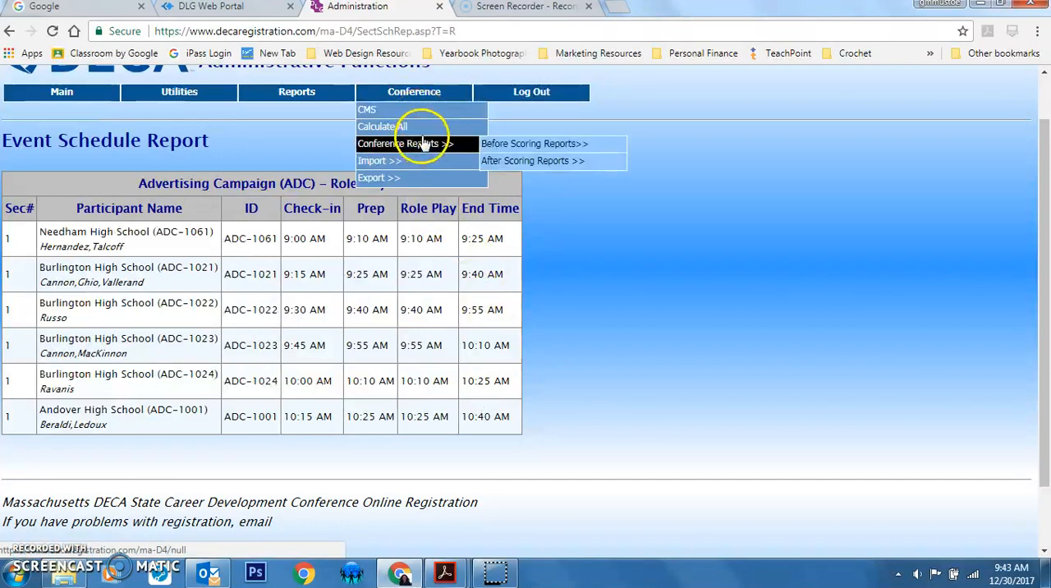
mouse_move(511, 146)
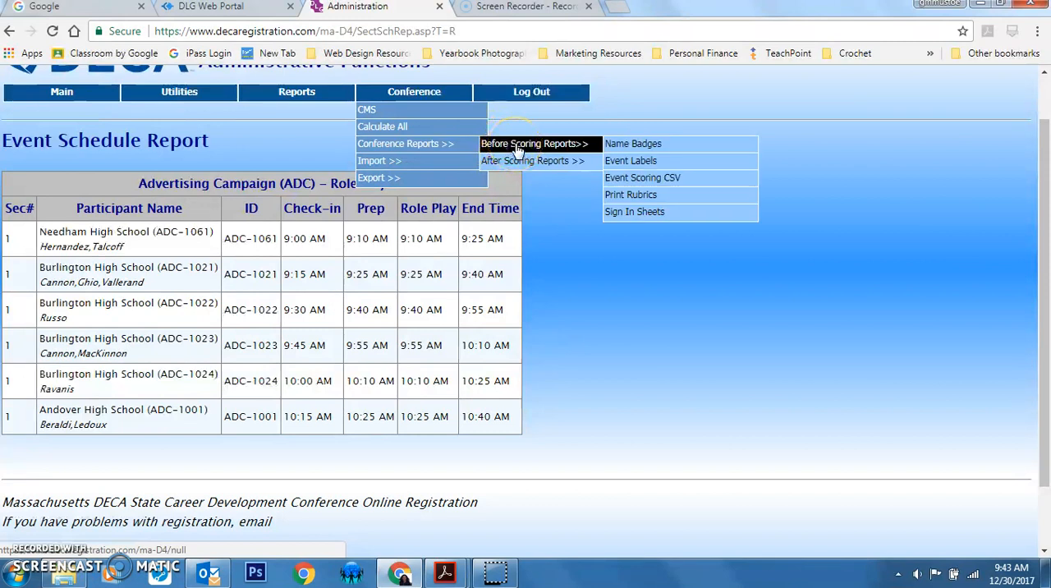
left_click(631, 218)
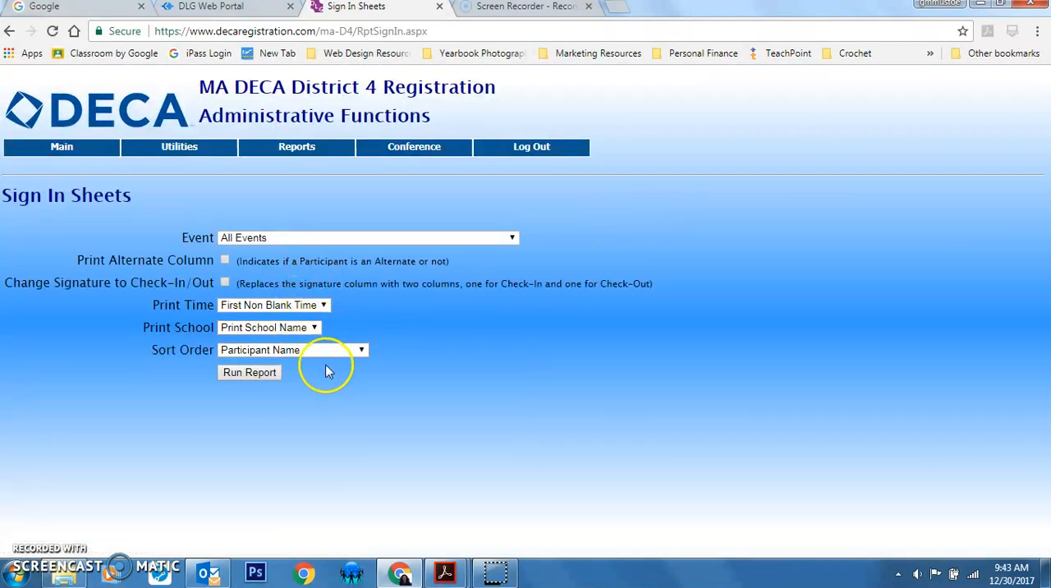
left_click(308, 328)
left_click(261, 369)
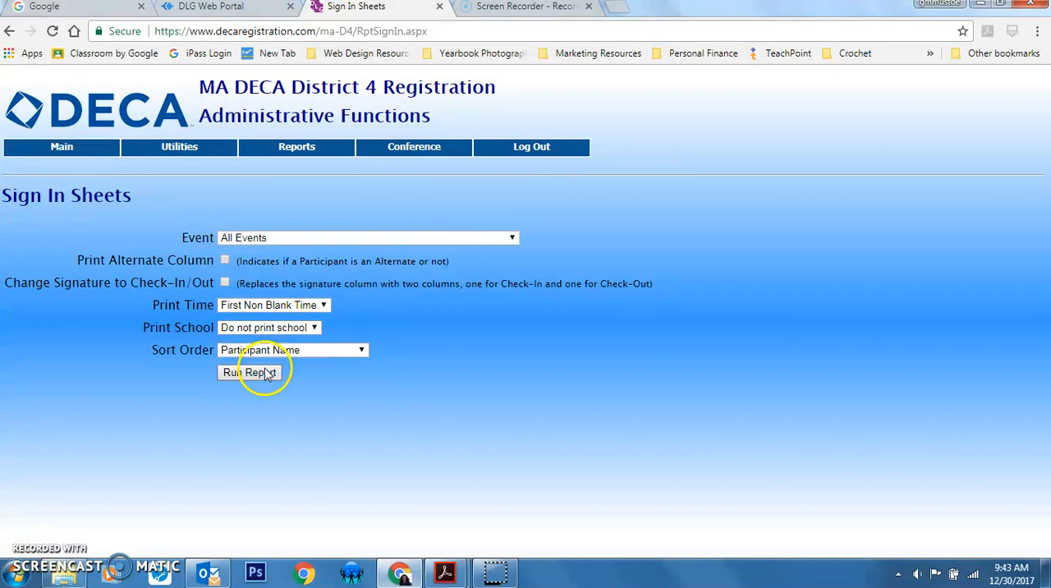
left_click(276, 352)
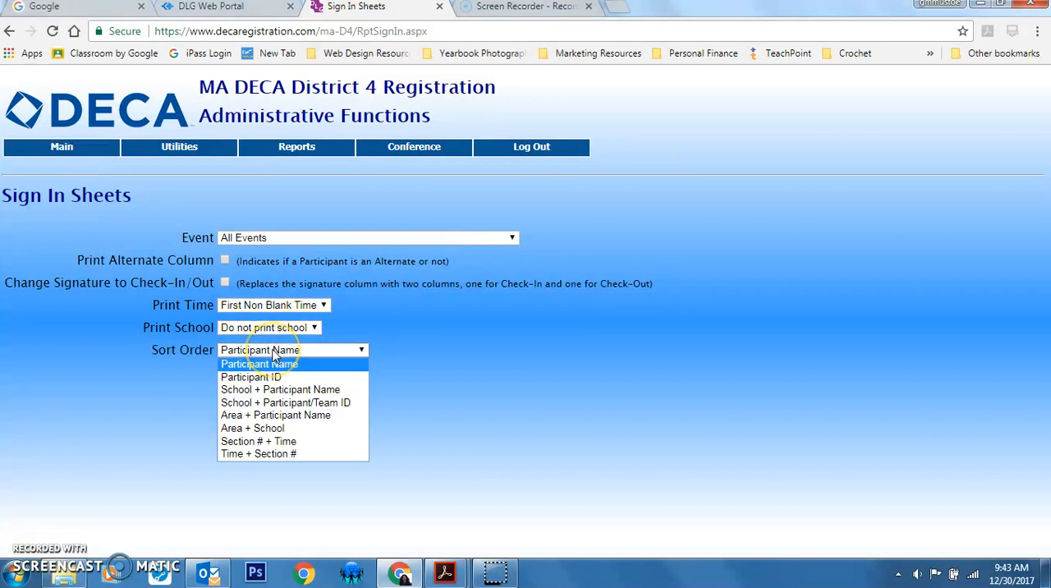
left_click(293, 441)
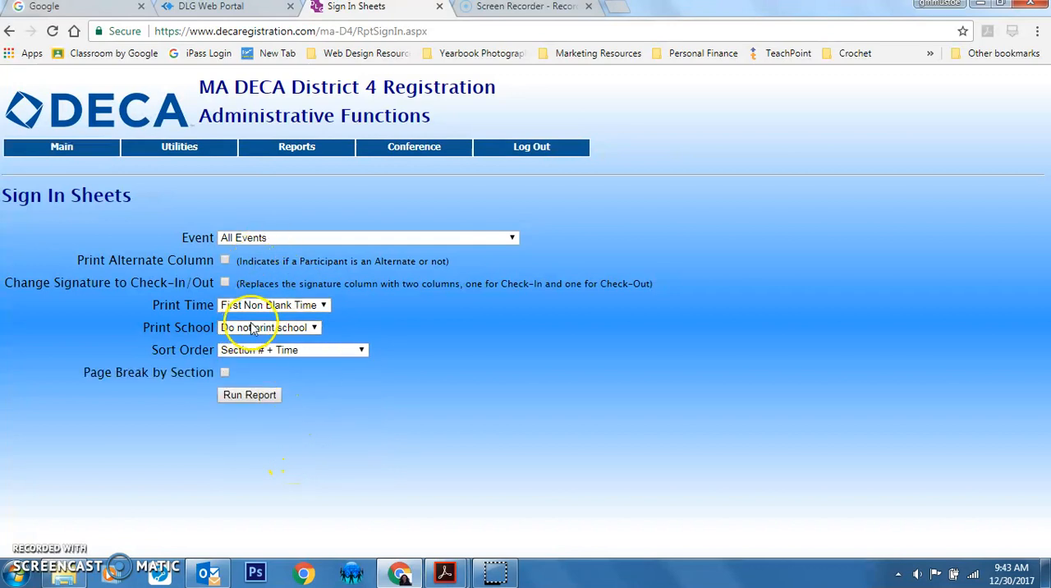
Run the sign-in sheet for Accounting Applications Series (ACT) with page breaks by section, review it, and return to the report options
left_click(329, 238)
left_click(334, 265)
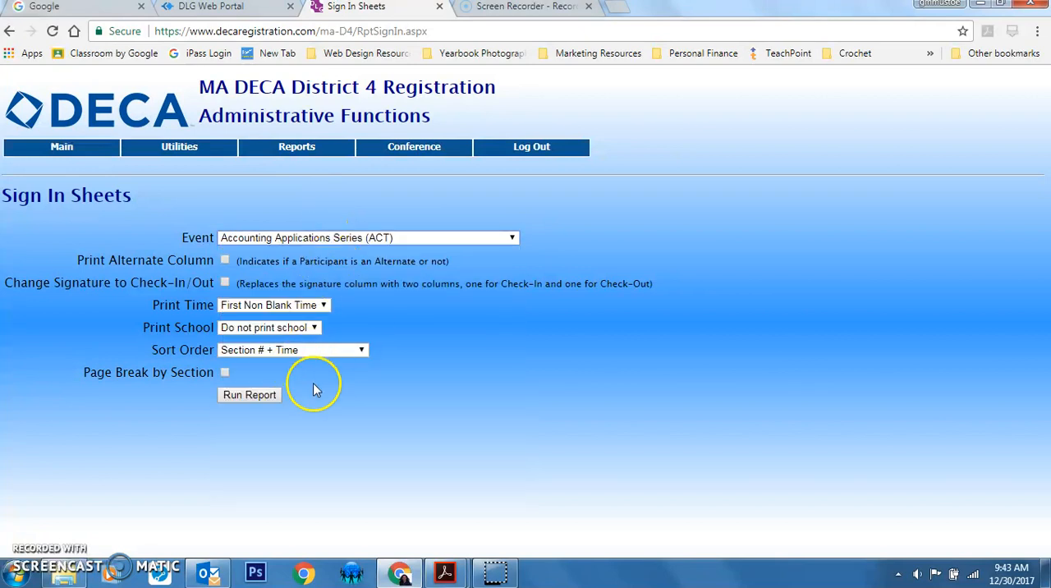
left_click(225, 373)
left_click(256, 399)
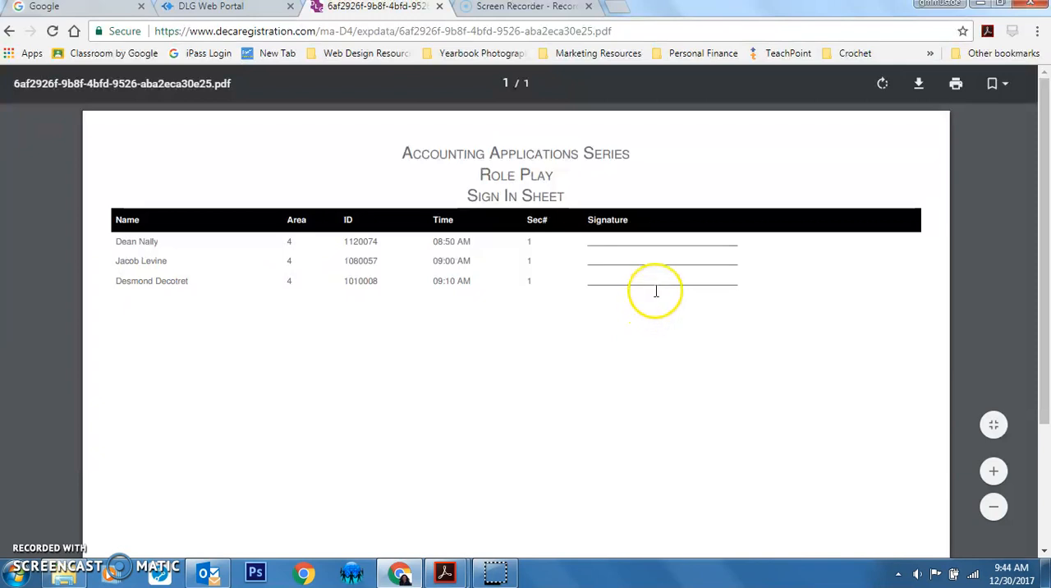
scroll(656, 292, "down", 3)
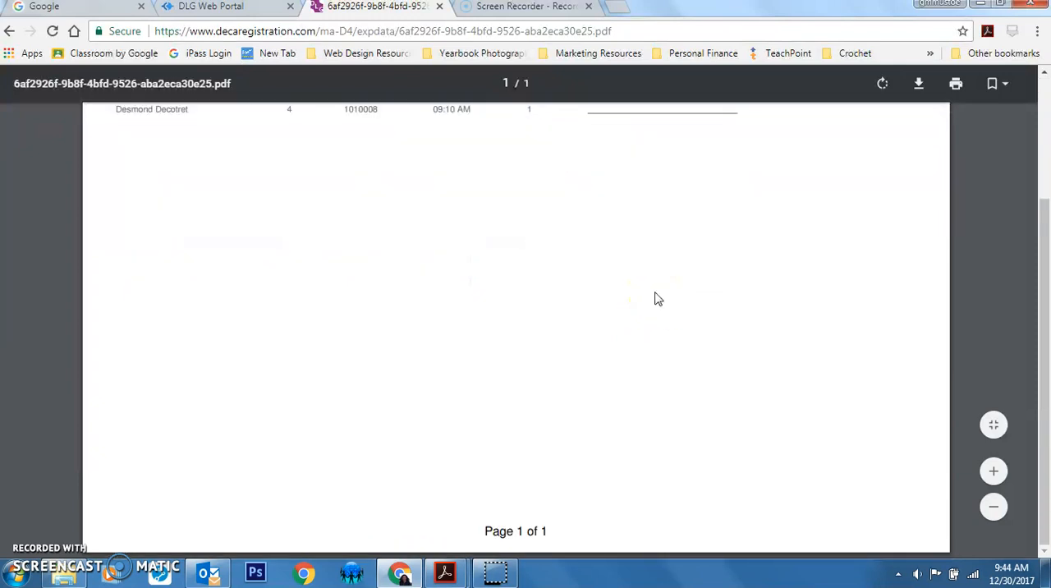
scroll(657, 298, "up", 3)
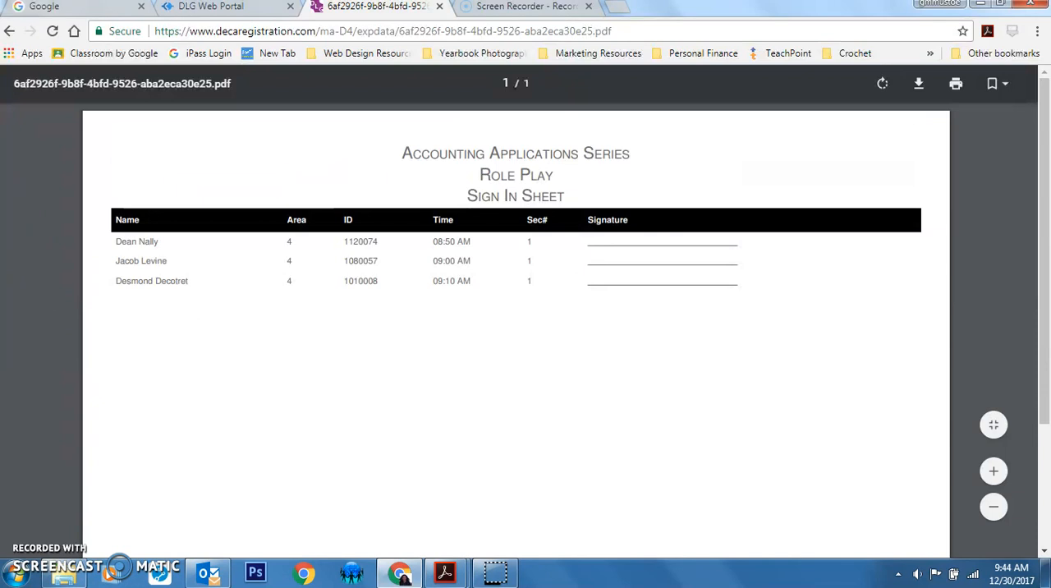
left_click(10, 35)
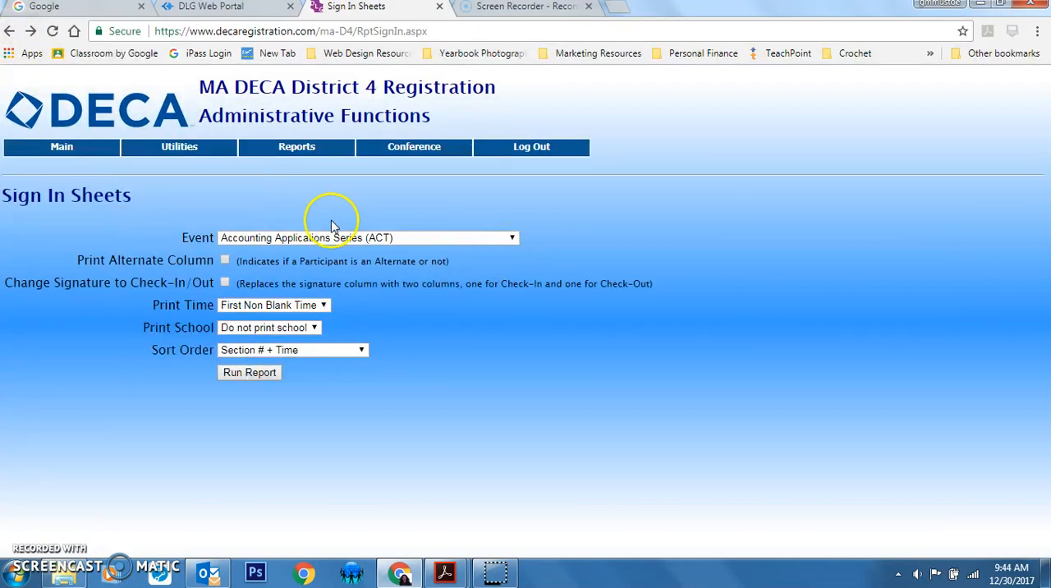
Run the sign-in sheet for Hotel and Lodging Management (HLM) and look through it
left_click(374, 238)
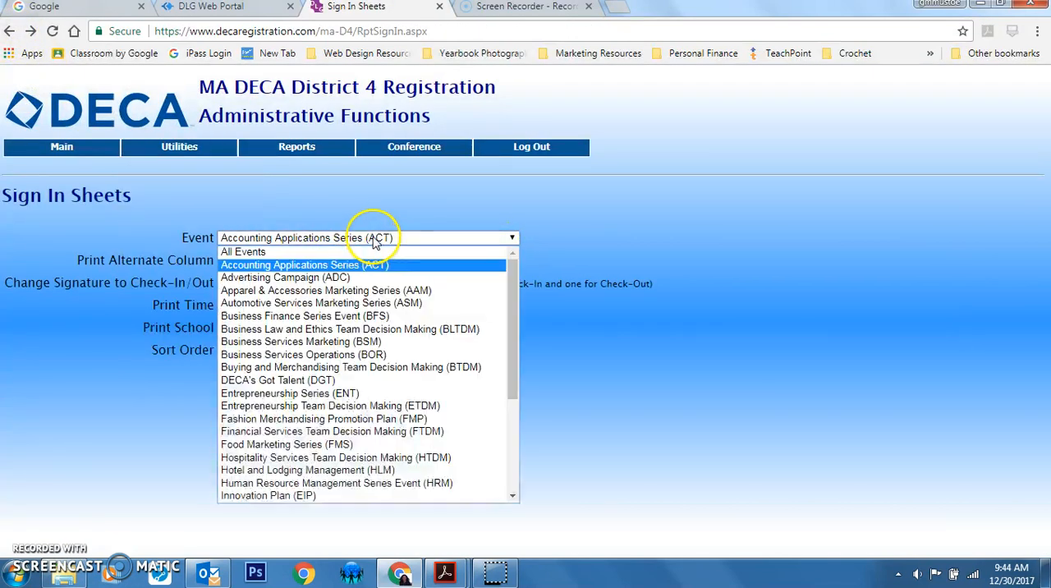
left_click(389, 473)
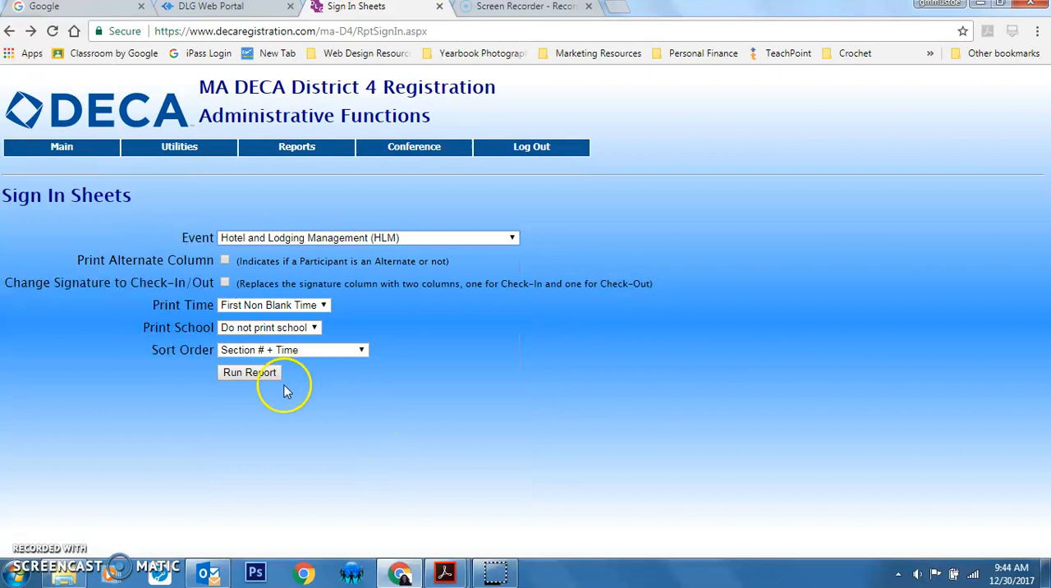
left_click(254, 374)
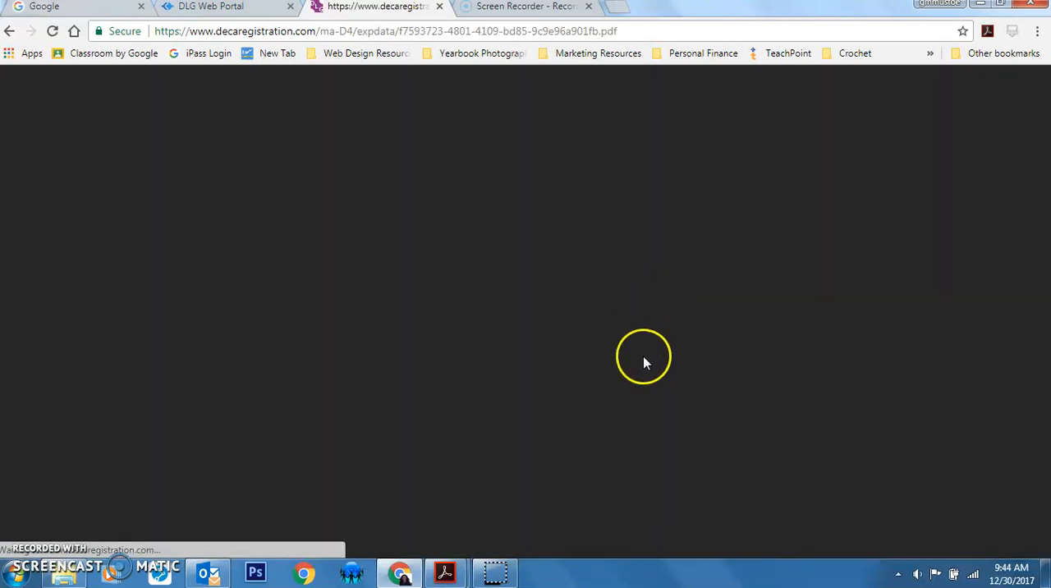
scroll(646, 345, "down", 3)
scroll(649, 351, "up", 3)
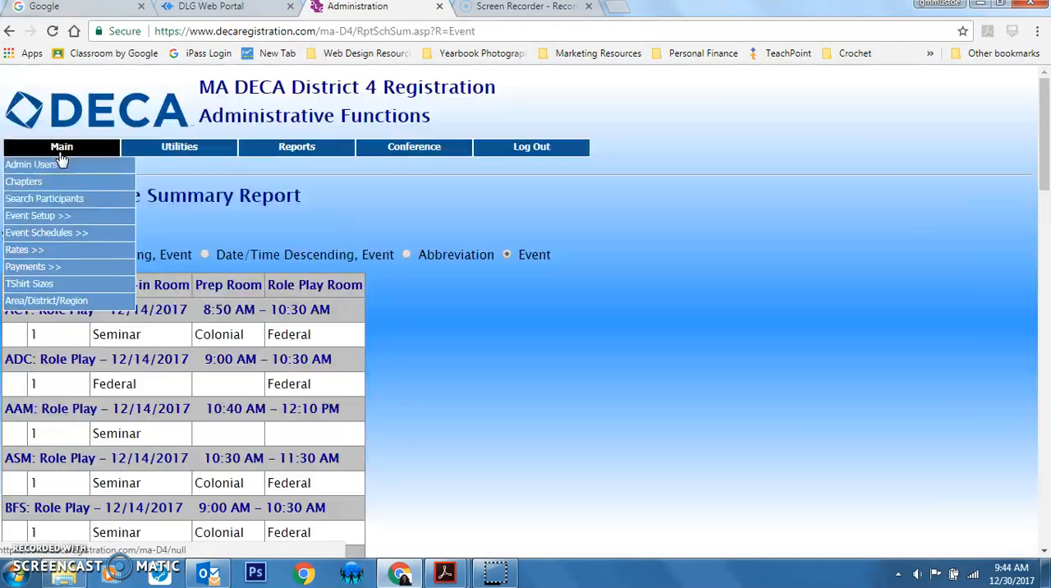
Open the Event Schedule Summary Report and examine each event's times, sections, and check-in, prep and role play rooms
mouse_move(71, 236)
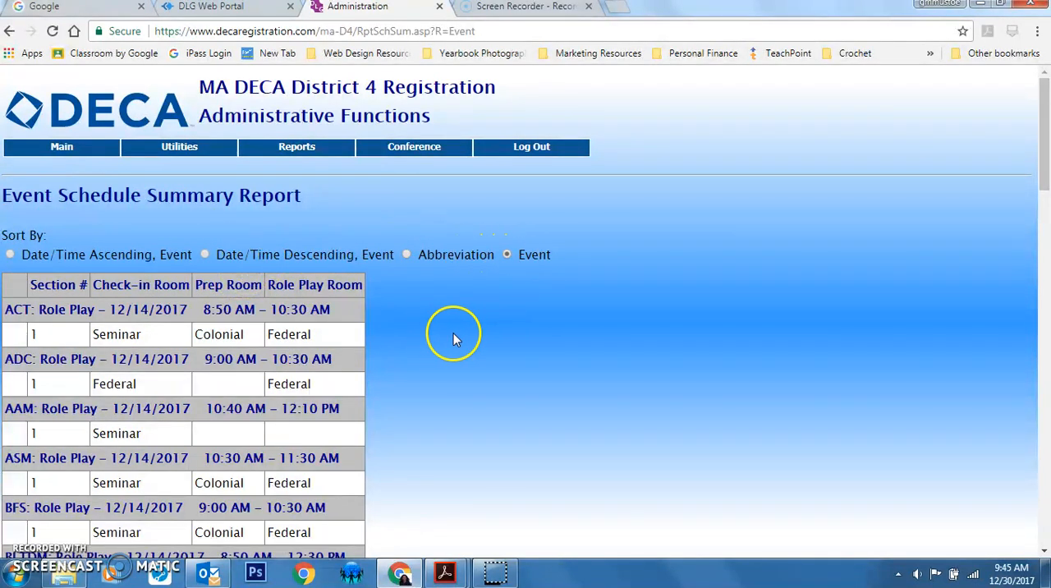
scroll(456, 339, "down", 8)
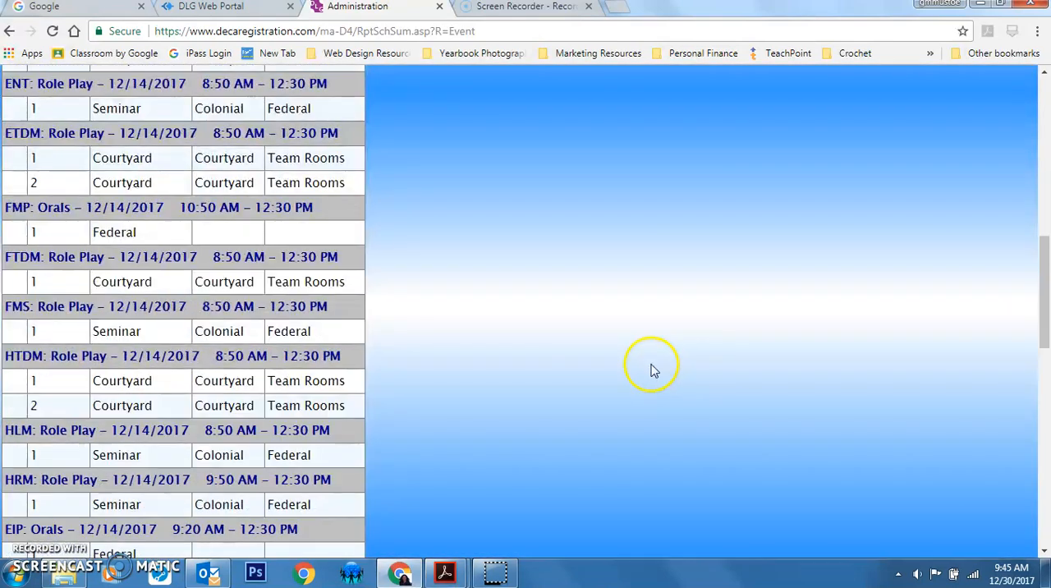
scroll(652, 368, "down", 8)
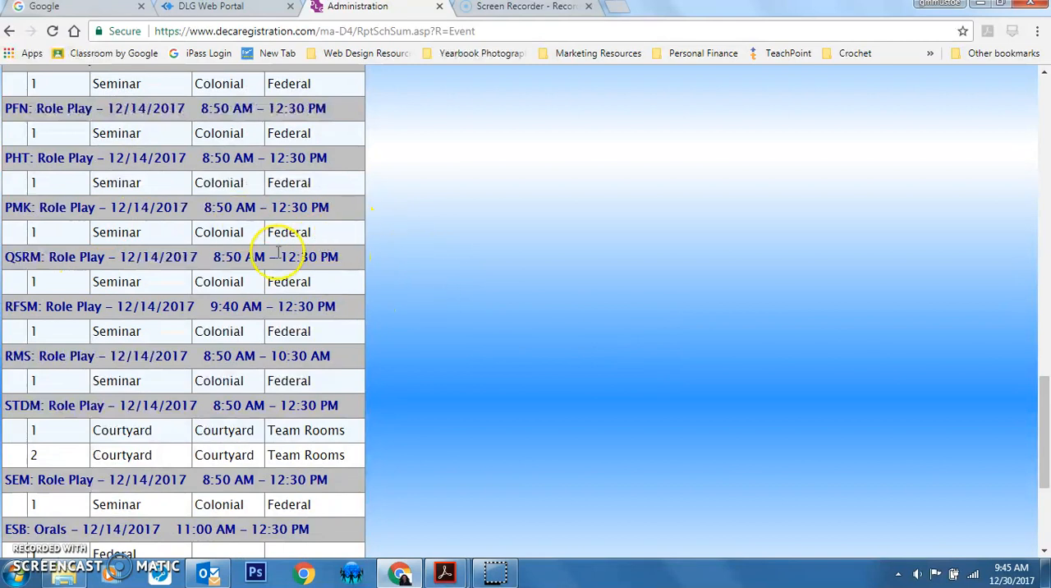
scroll(468, 345, "down", 3)
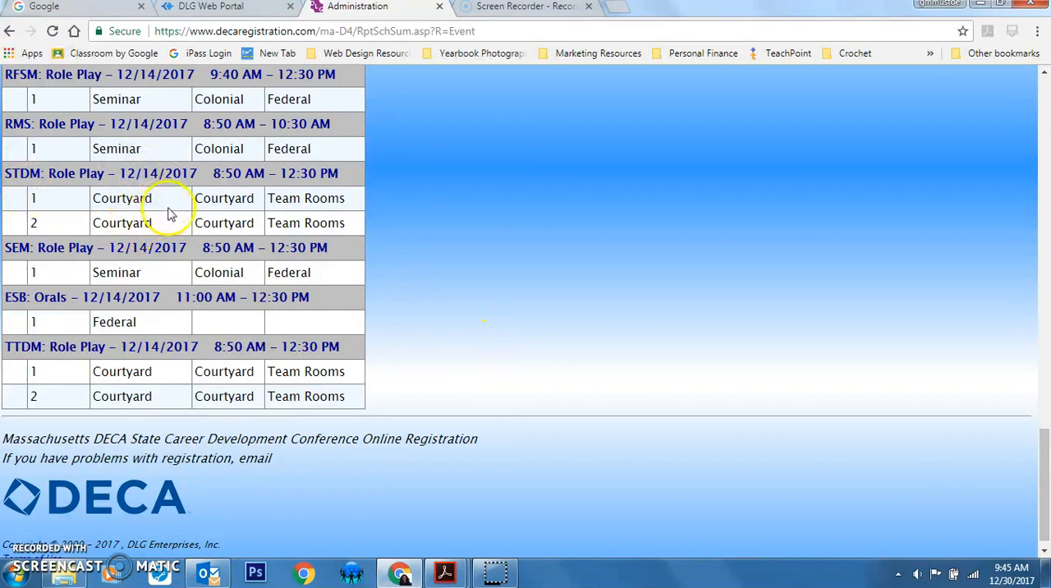
scroll(314, 271, "up", 1)
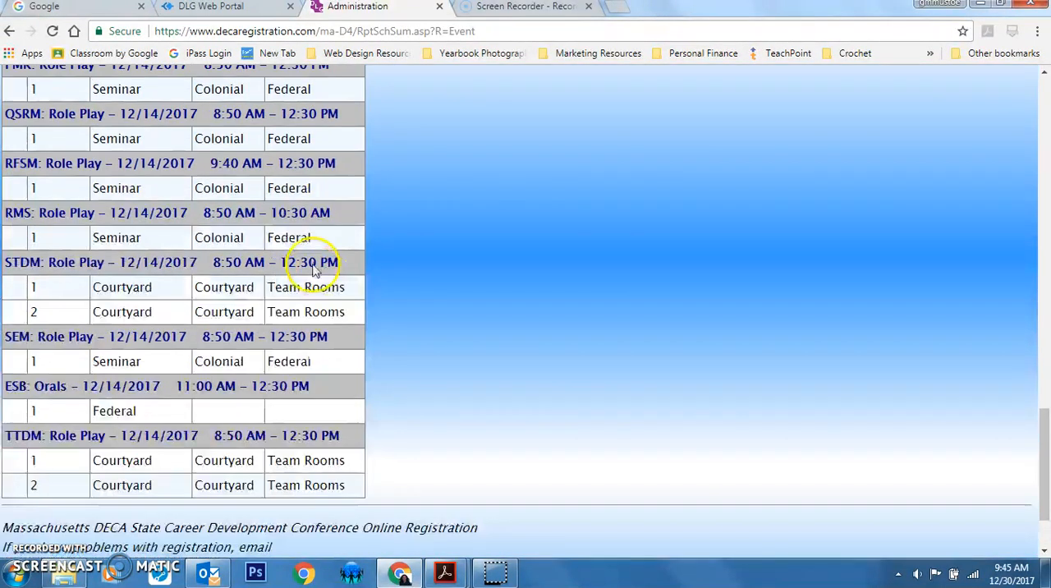
scroll(314, 271, "up", 6)
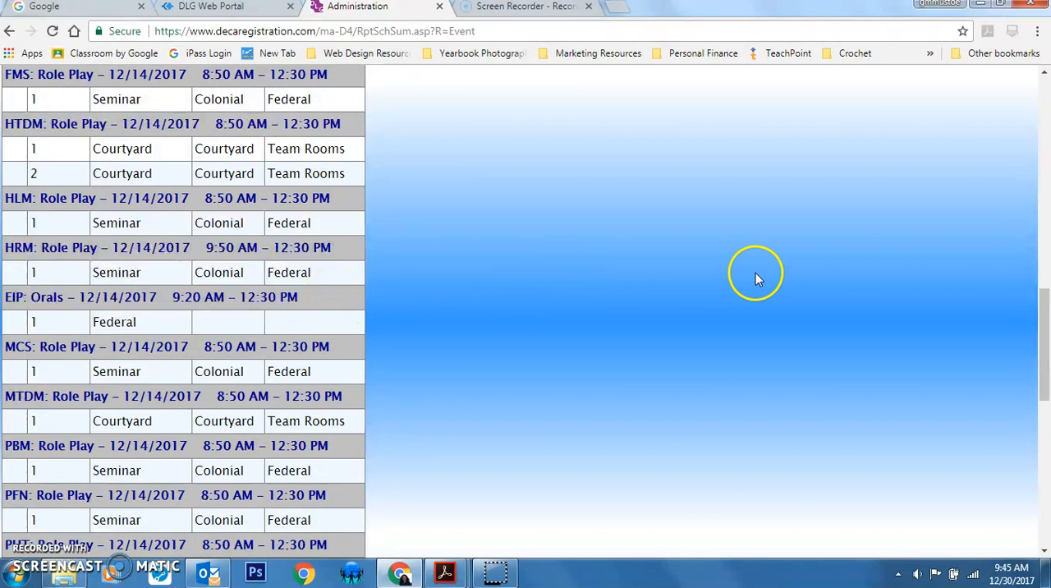
scroll(575, 348, "up", 9)
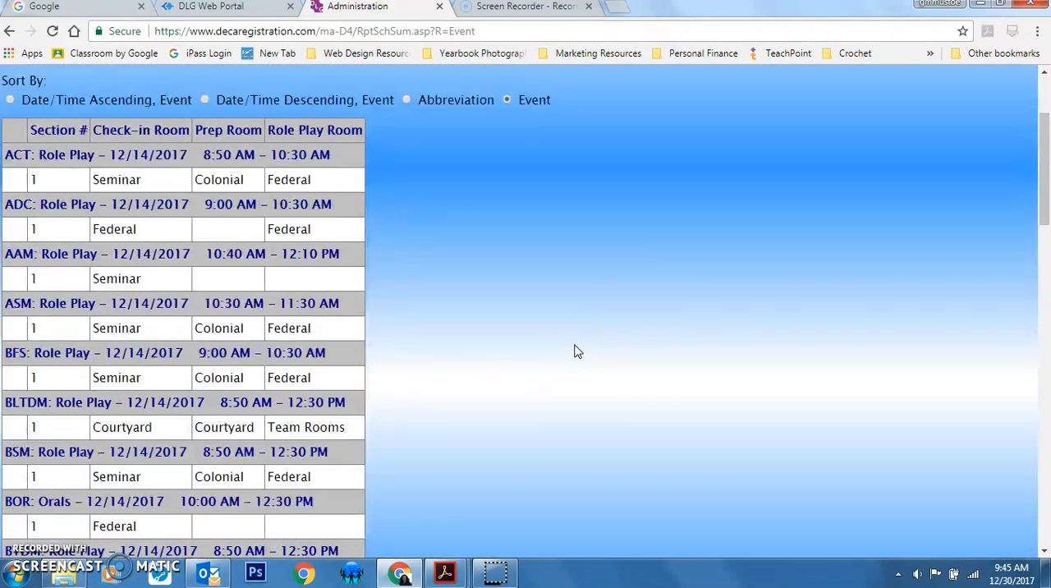
scroll(575, 351, "up", 2)
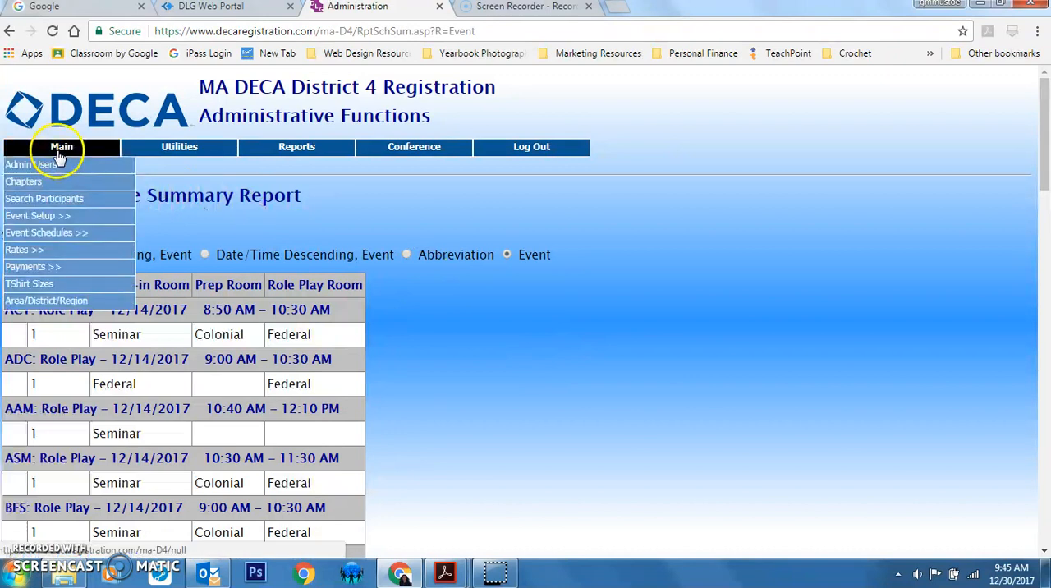
Enable Event Schedules Ready for Viewing in the Misc setup preferences and save the settings
mouse_move(148, 160)
mouse_move(212, 257)
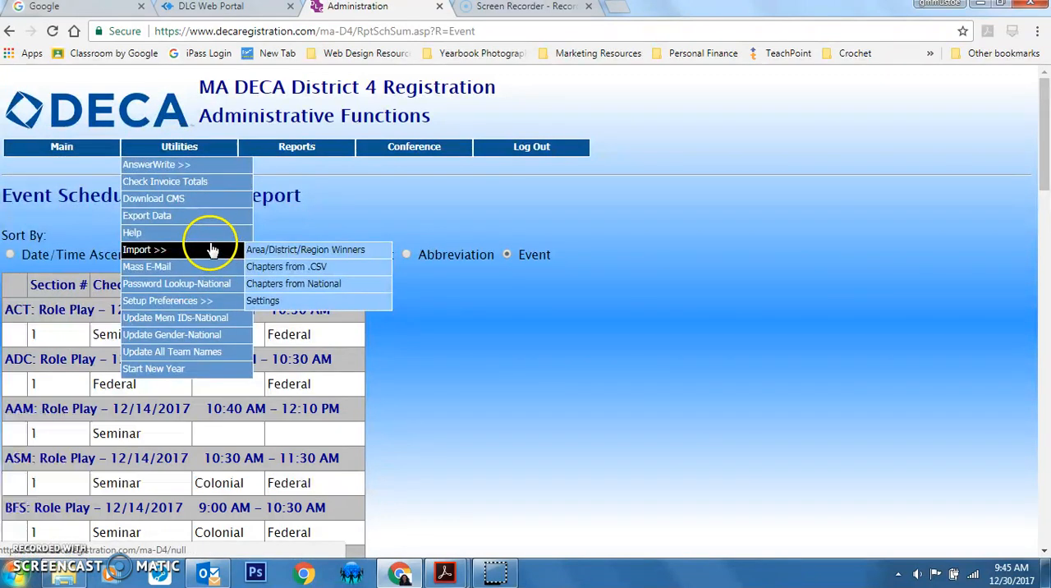
mouse_move(205, 300)
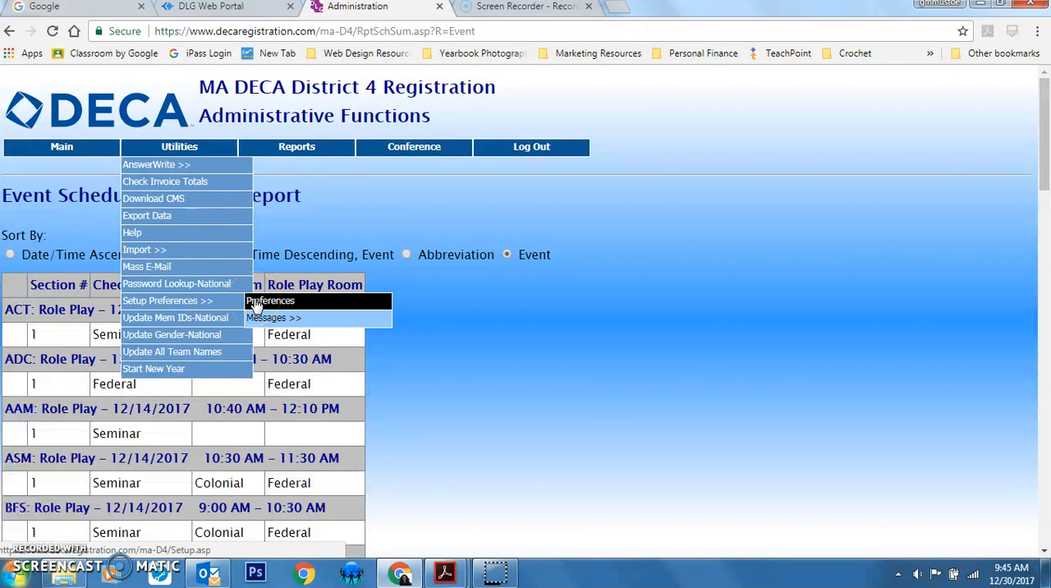
left_click(256, 306)
scroll(163, 369, "down", 1)
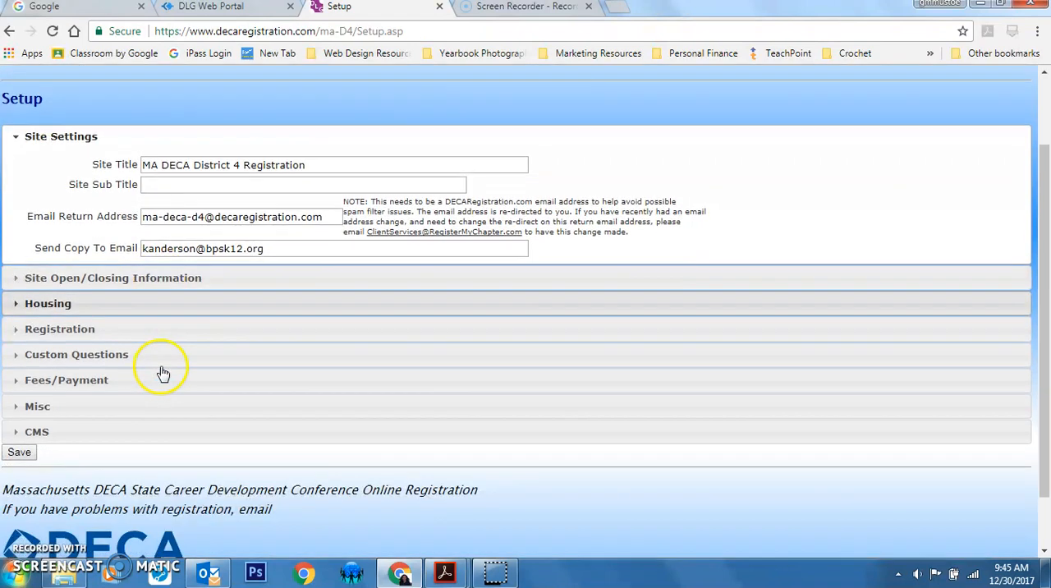
scroll(163, 372, "down", 1)
left_click(70, 342)
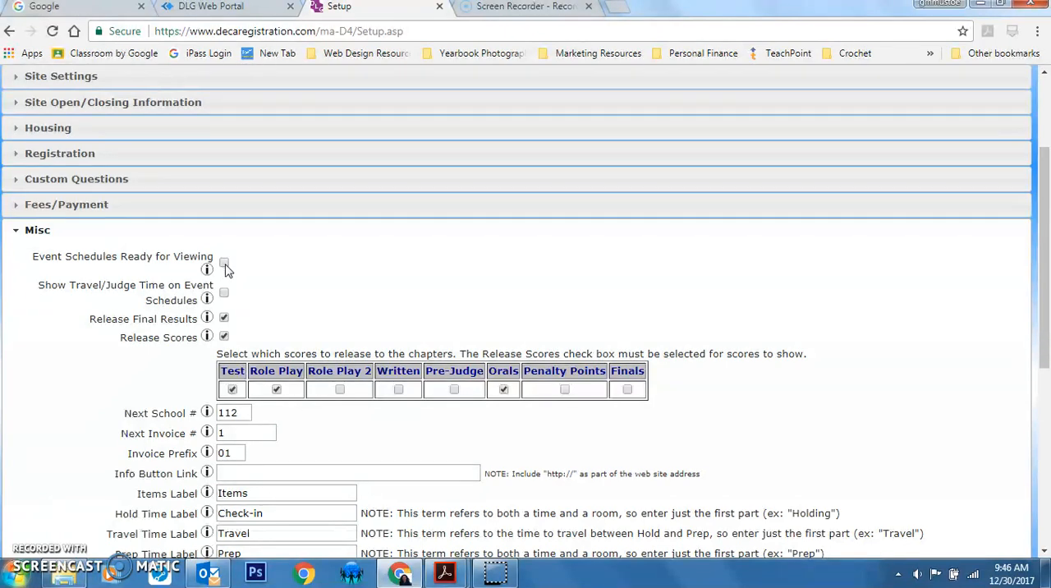
scroll(382, 308, "down", 5)
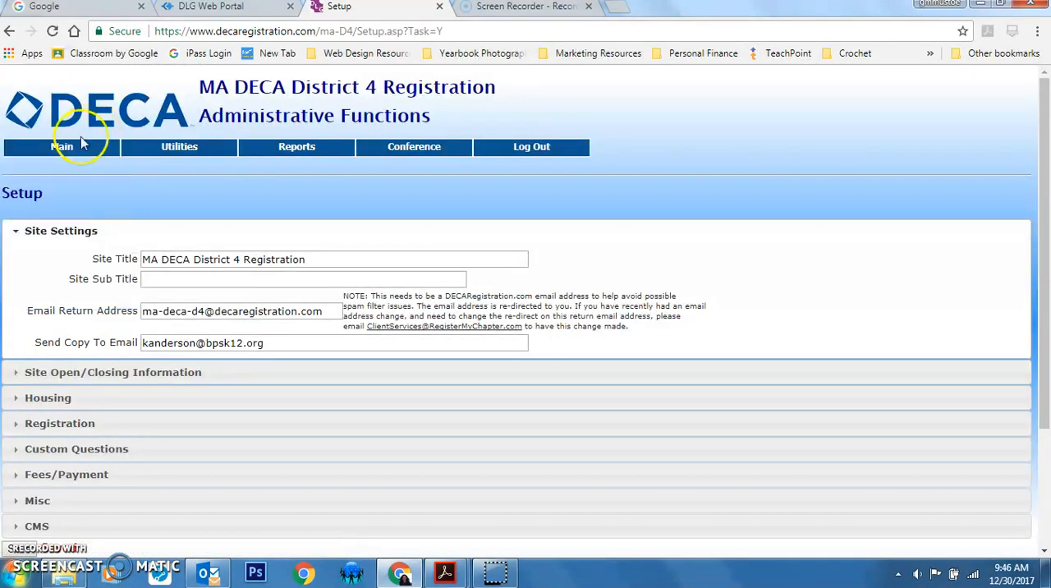
List all chapters and open the Andover High School registration
mouse_move(74, 145)
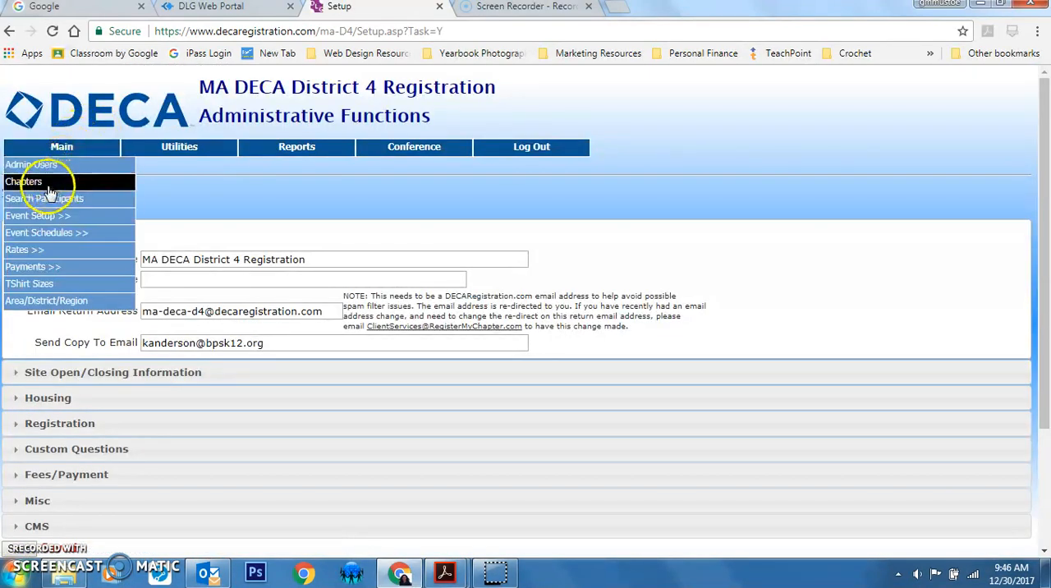
left_click(50, 184)
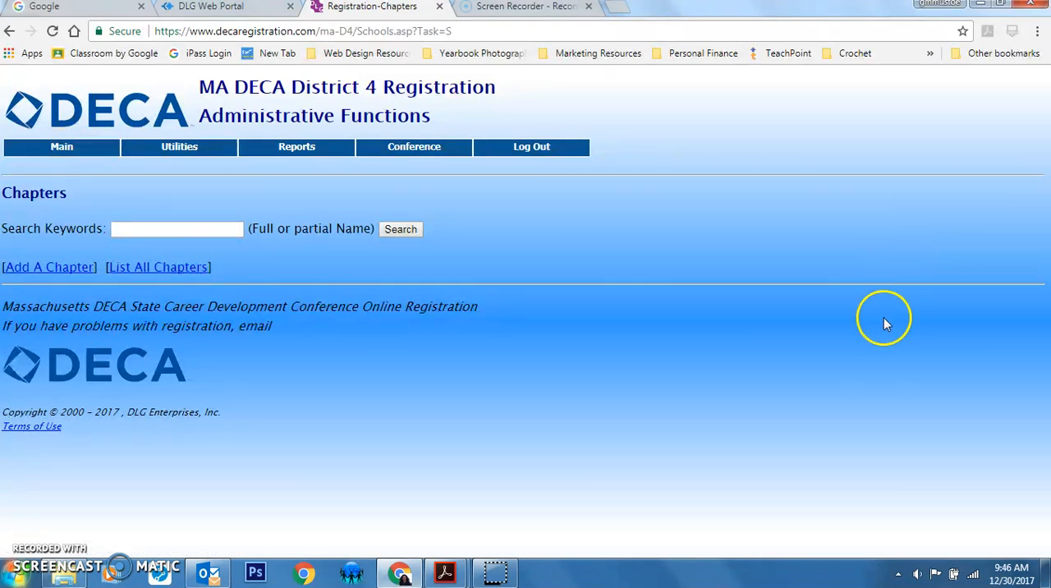
left_click(183, 267)
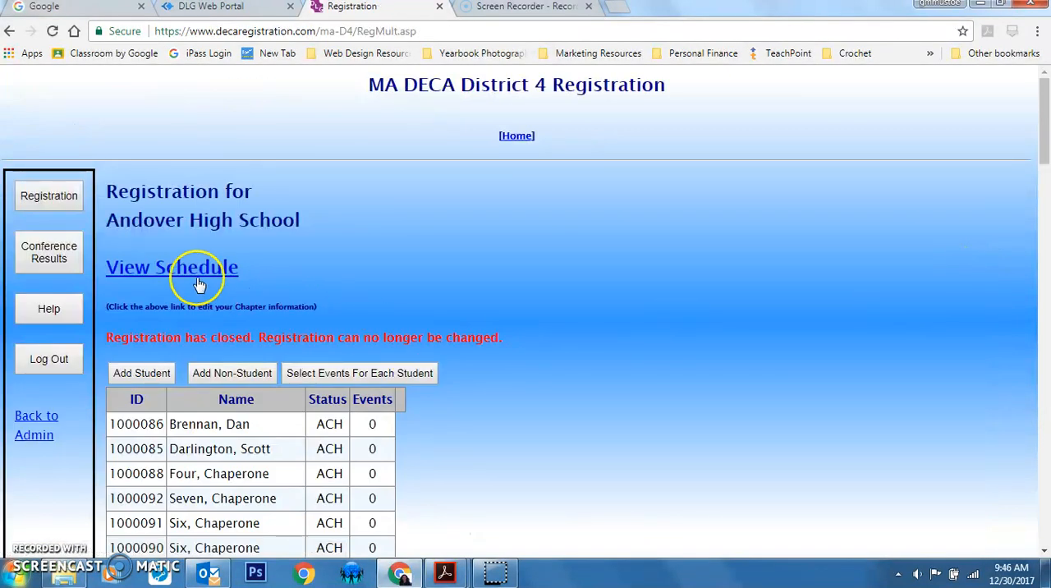
Open the event schedule for Andover High School and examine each student's contest, section, times and rooms
scroll(188, 269, "down", 3)
scroll(188, 247, "up", 3)
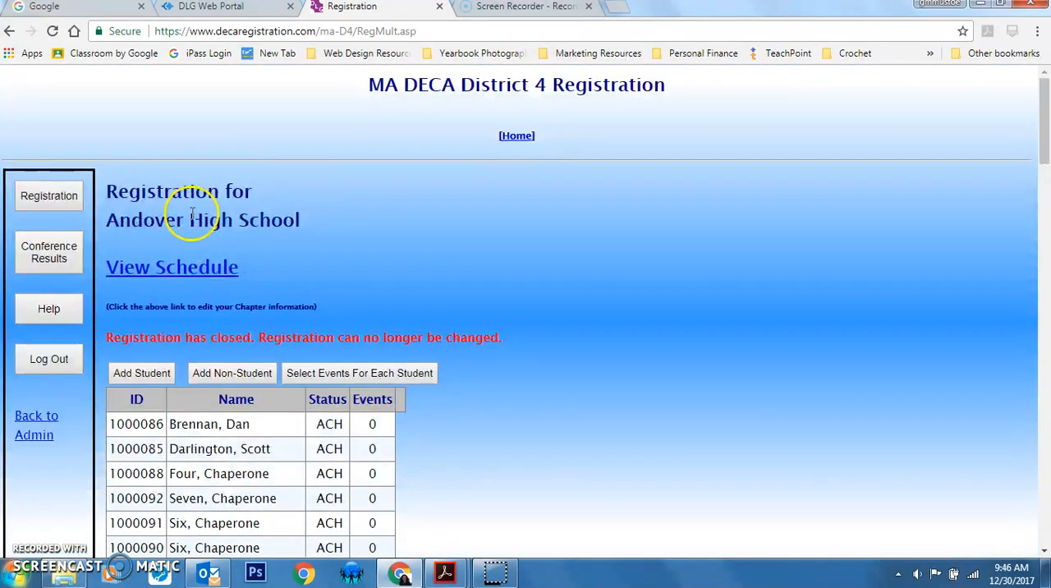
left_click(191, 274)
scroll(786, 294, "down", 6)
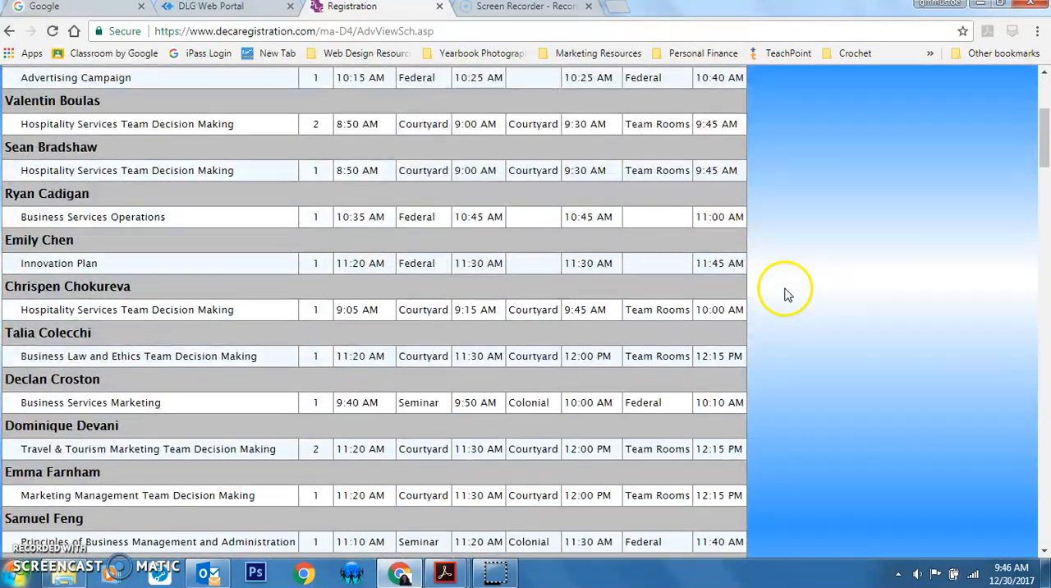
scroll(786, 295, "down", 4)
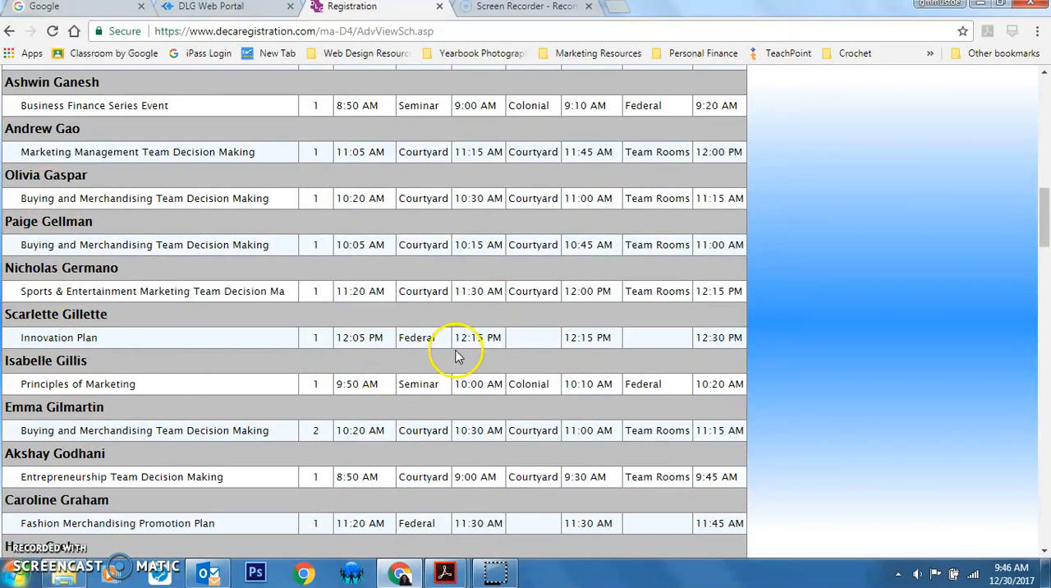
scroll(687, 359, "down", 8)
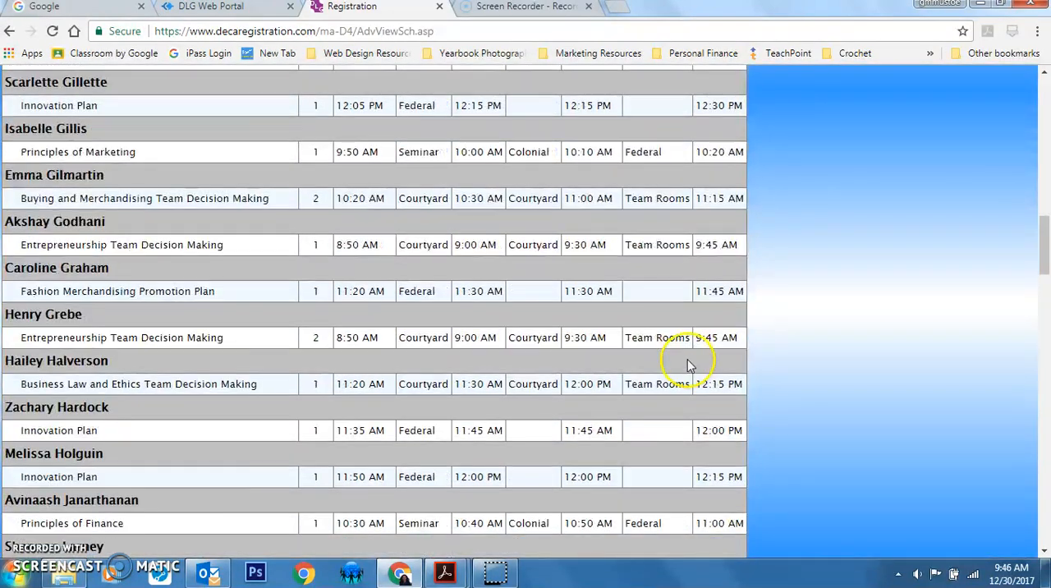
scroll(687, 363, "down", 13)
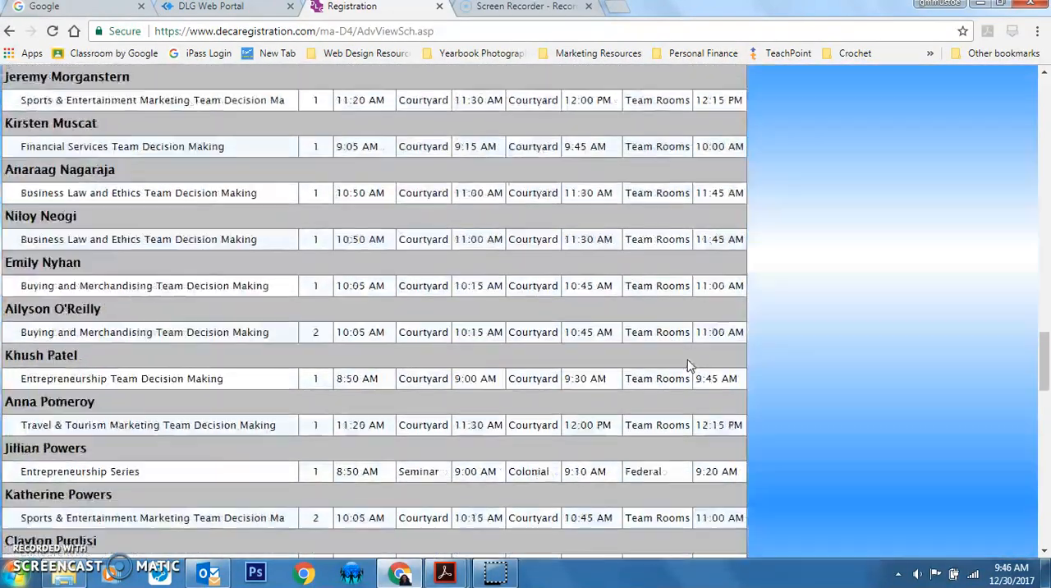
scroll(690, 365, "down", 17)
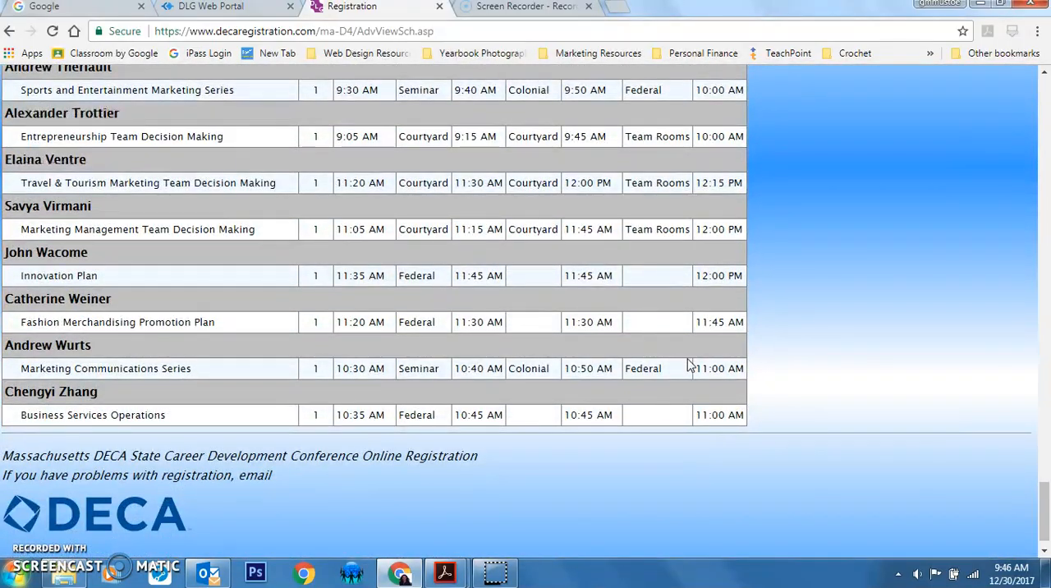
scroll(688, 364, "up", 20)
scroll(680, 367, "up", 10)
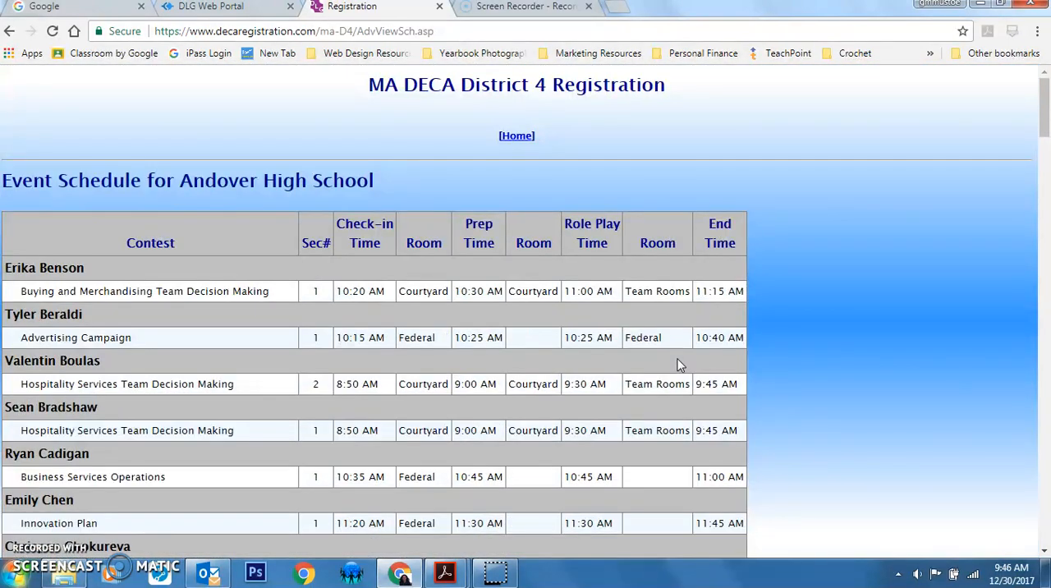